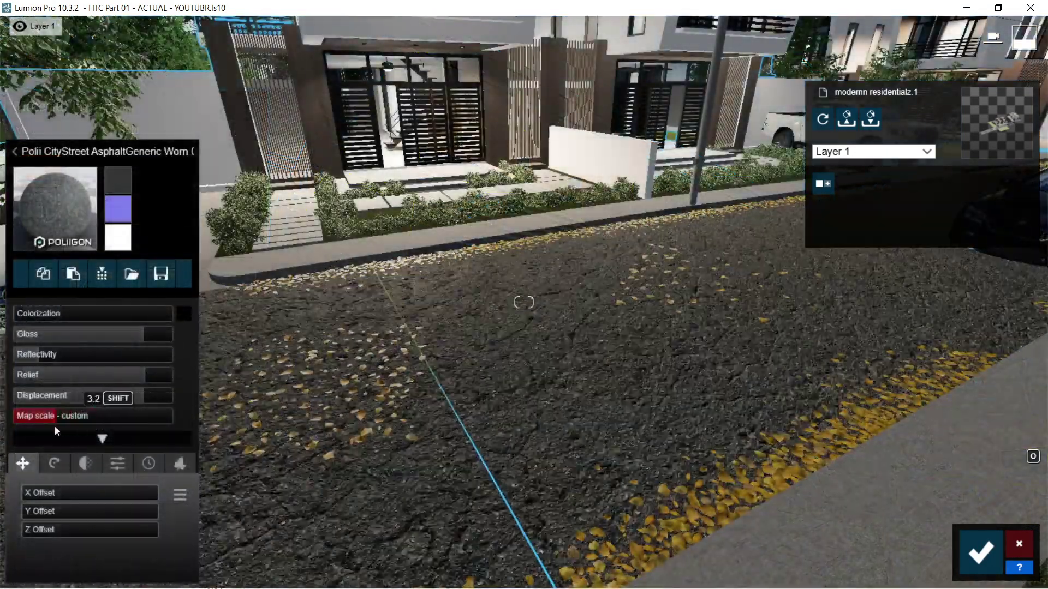
# Step: Raise the worn asphalt material's map scale to about 7.4 and lower its relief
pyautogui.moveTo(55, 427)
pyautogui.mouseDown()
pyautogui.moveTo(71, 428)
pyautogui.moveTo(63, 437)
pyautogui.mouseUp()
pyautogui.click(93, 376)
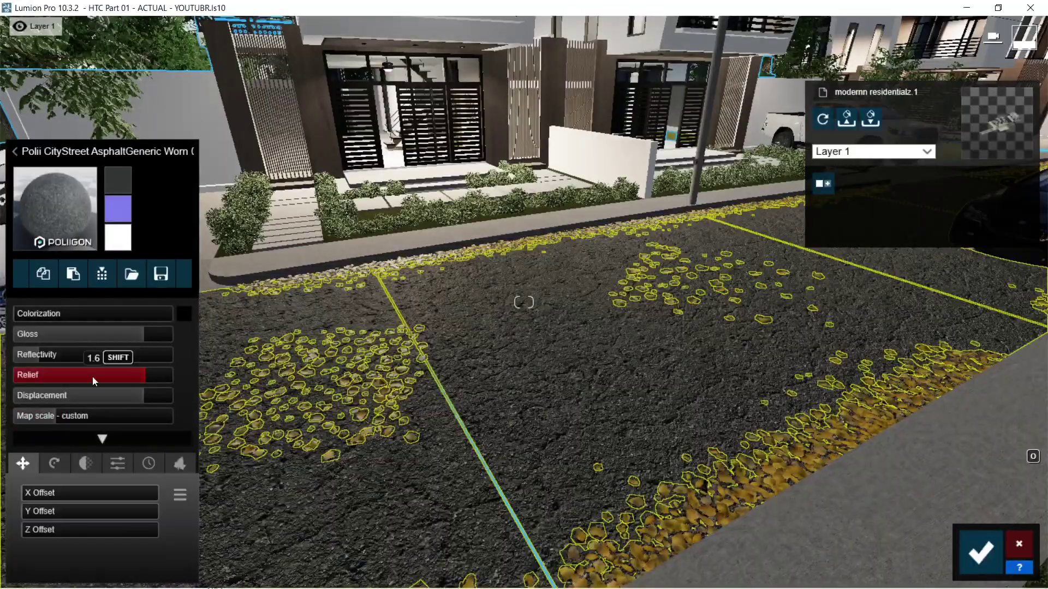
# Step: Add the free HTC 01 Lumion Exterior Model to the Gumroad cart and claim it at checkout
pyautogui.click(123, 394)
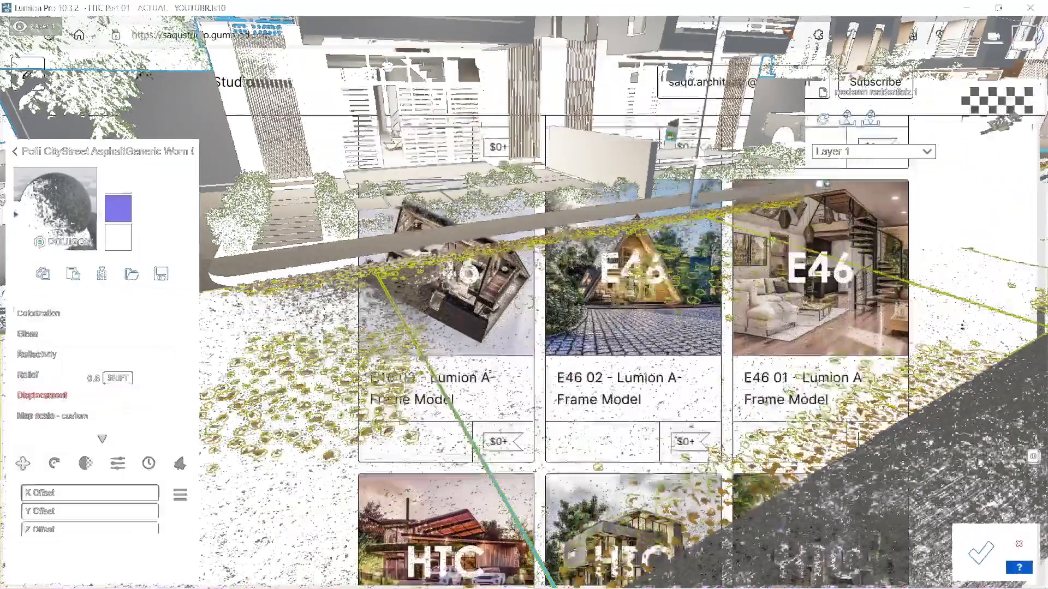
pyautogui.scroll(-4, 963, 327)
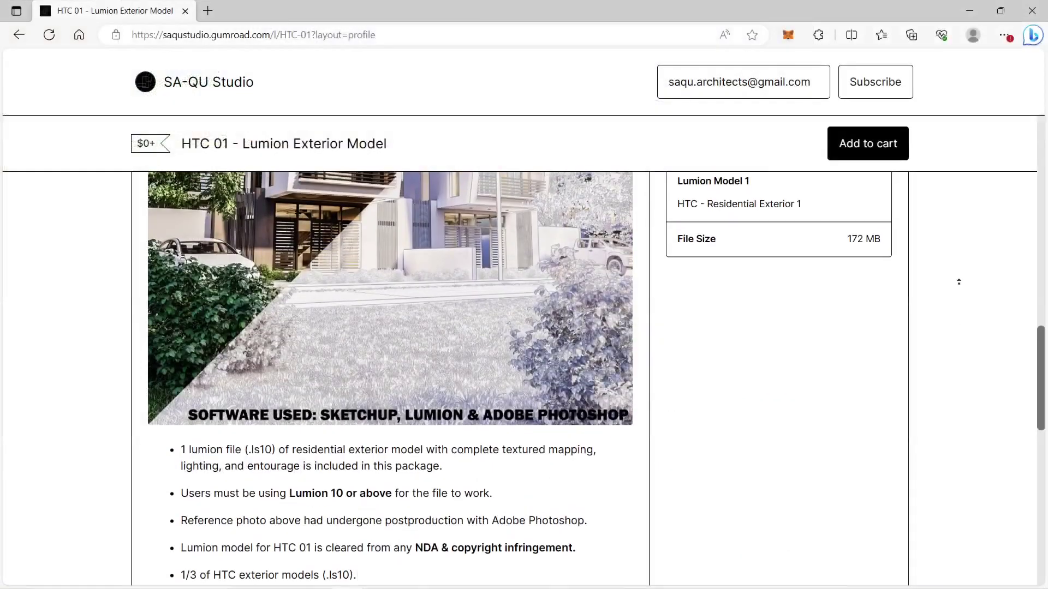
pyautogui.scroll(4, 896, 281)
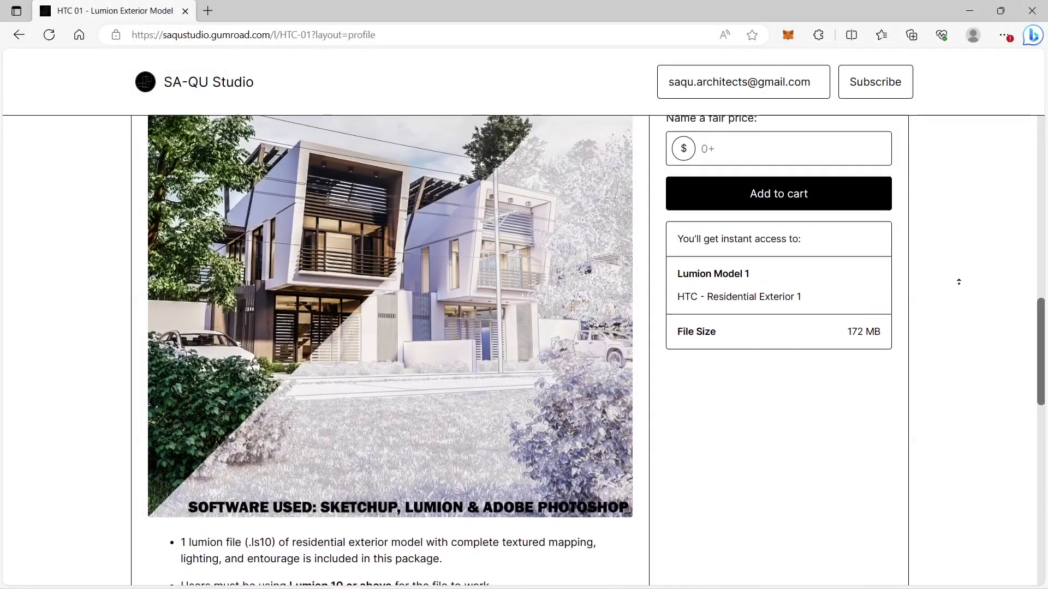
pyautogui.scroll(1, 958, 282)
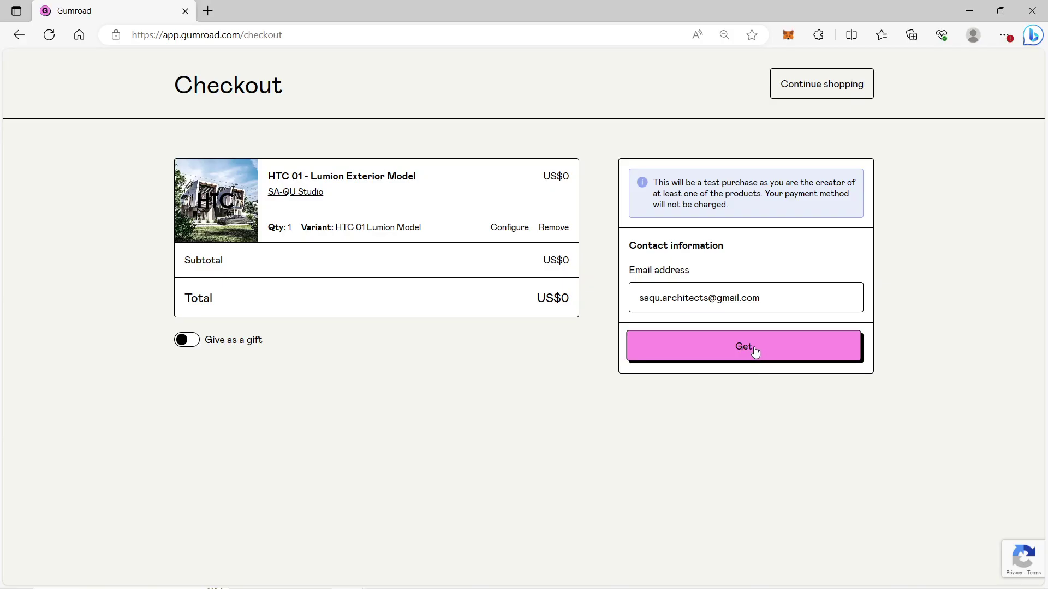
pyautogui.click(756, 352)
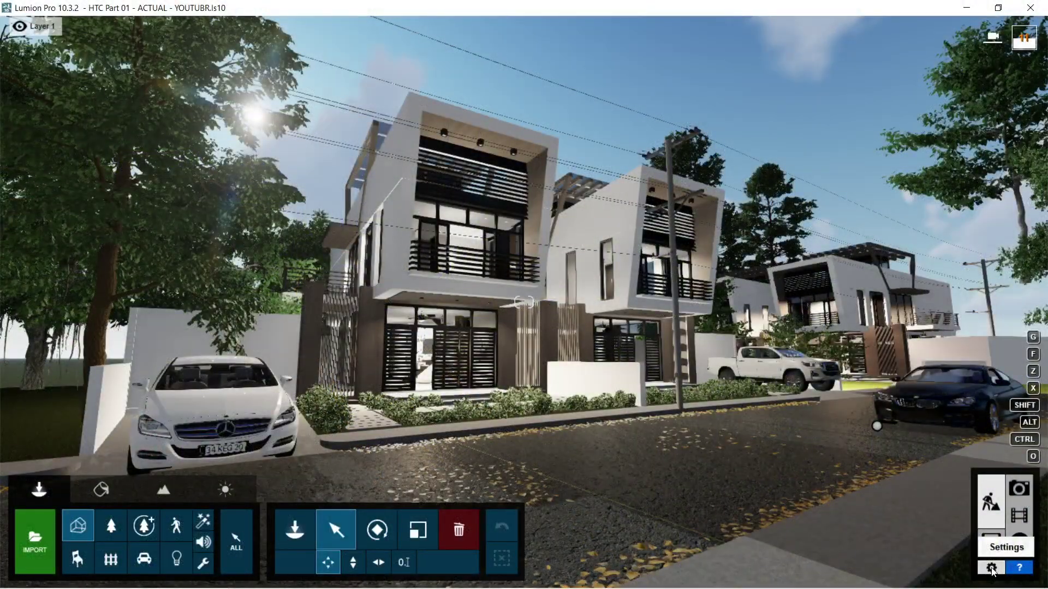
# Step: Set Lumion's Editor quality to one star (Low quality) in Settings
pyautogui.click(992, 568)
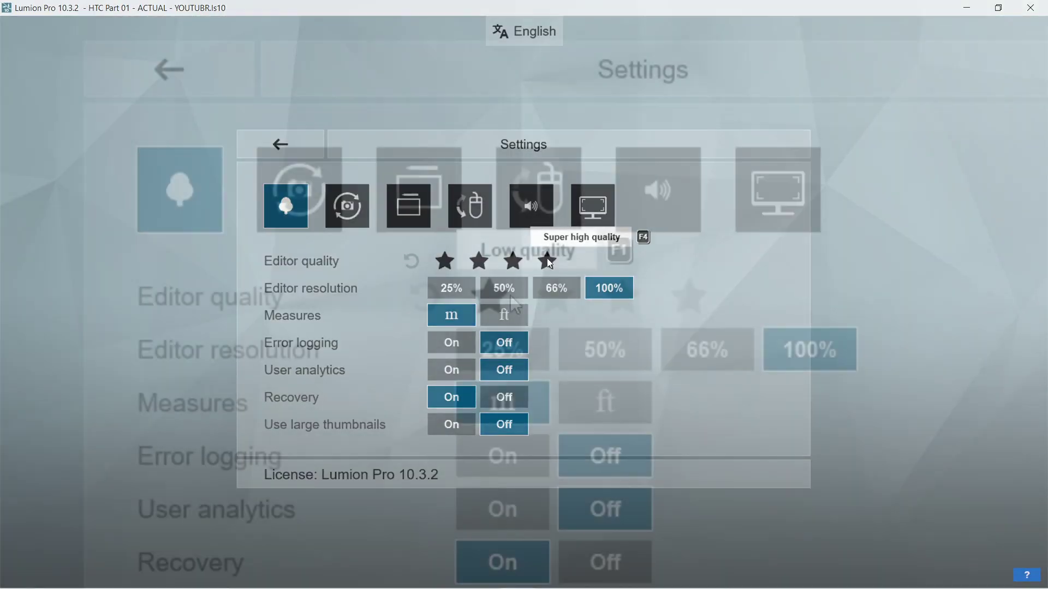
pyautogui.click(449, 260)
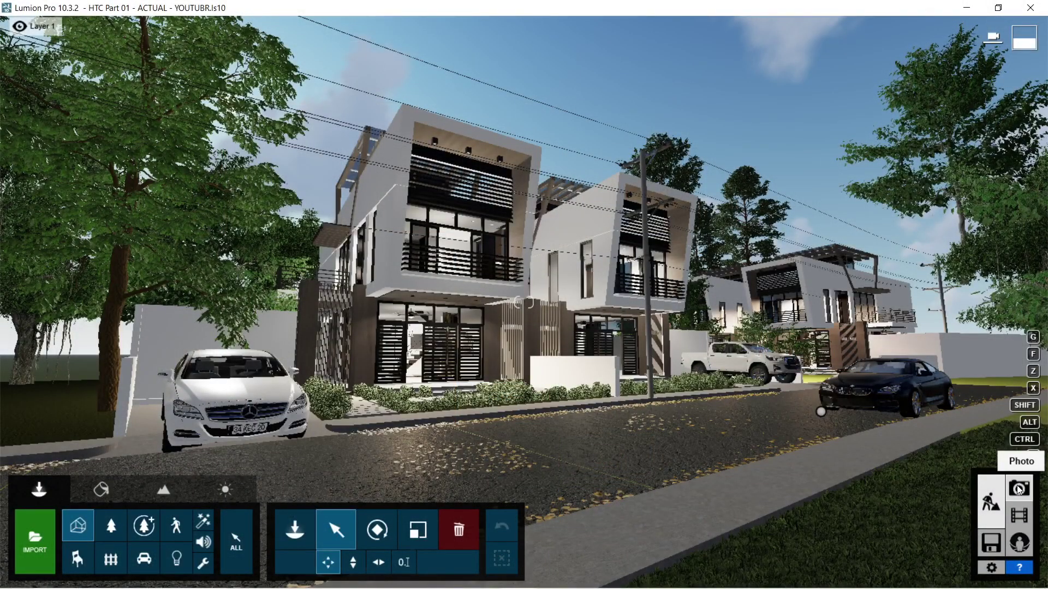
# Step: In Photo mode, restore photo 2's saved camera and add Hyperlight at about 91% amount
pyautogui.click(1019, 490)
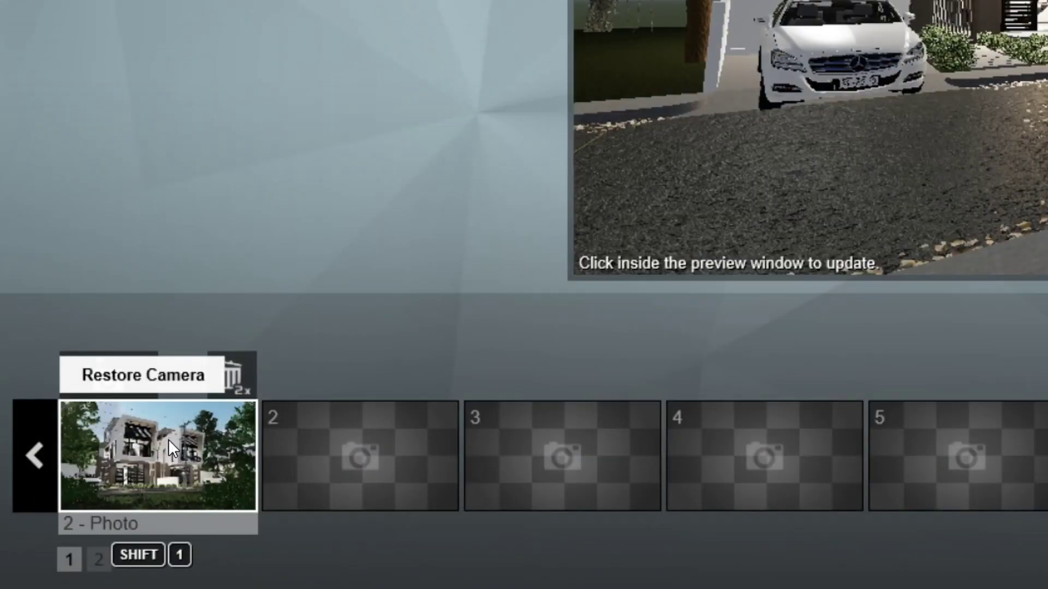
pyautogui.click(168, 439)
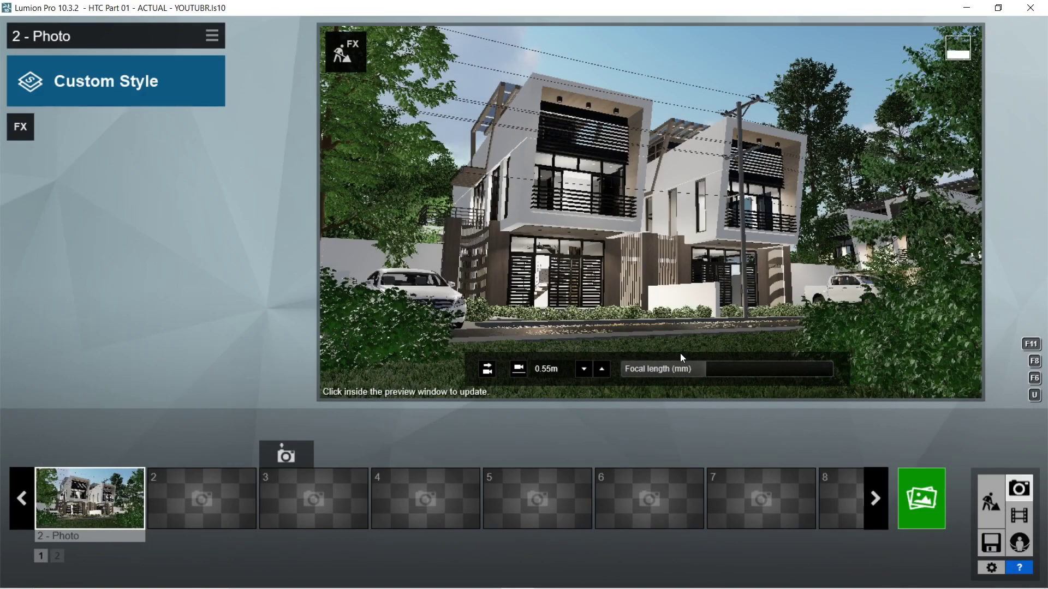
pyautogui.moveTo(687, 371)
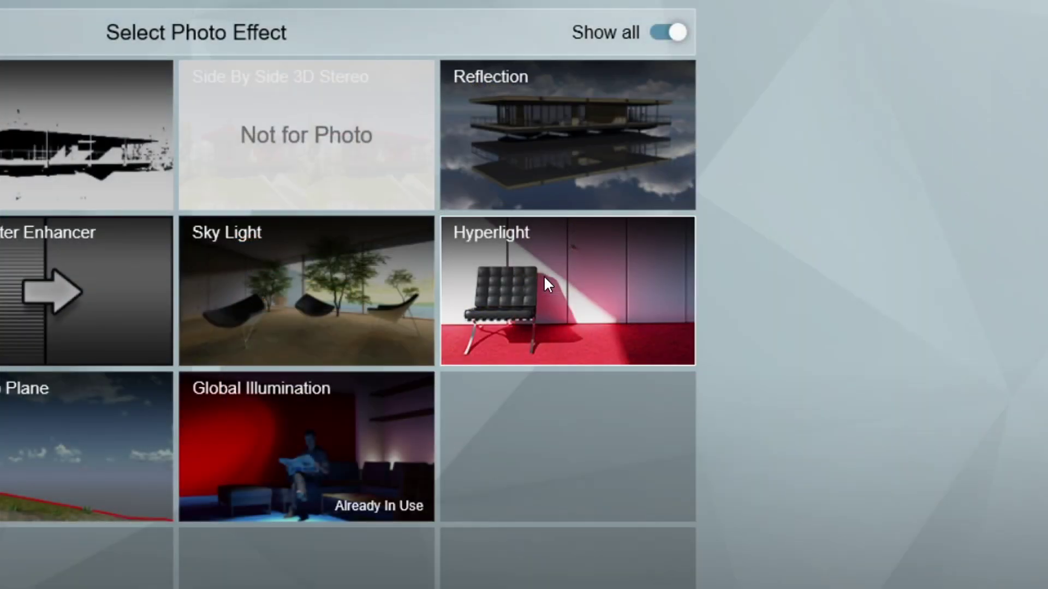
pyautogui.click(728, 247)
pyautogui.moveTo(196, 194); pyautogui.dragTo(212, 198)
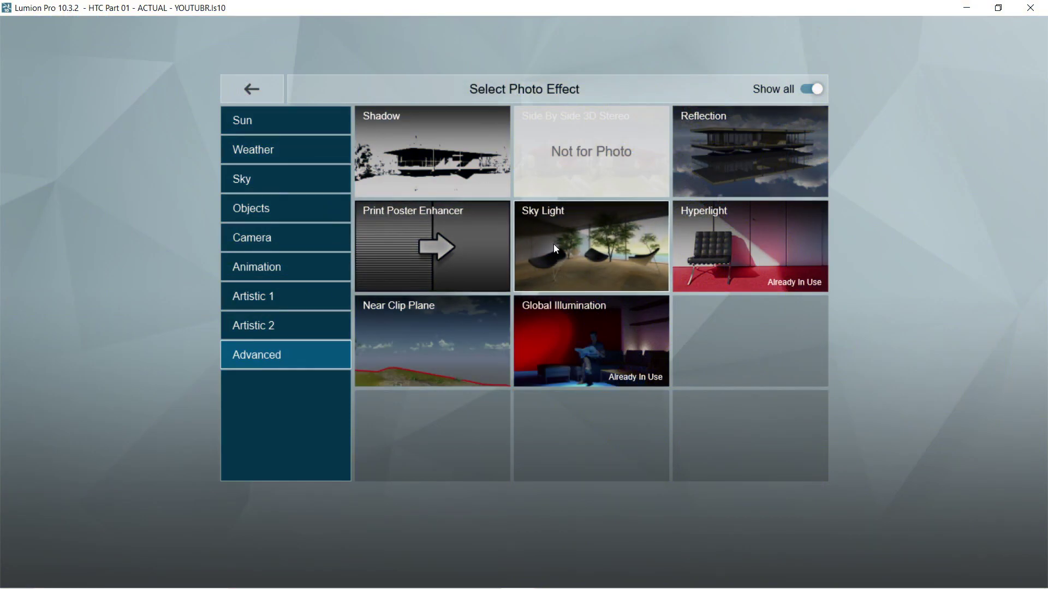
# Step: Add Sky Light at brightness 2.0 with planar and projected reflections on and Ultra quality
pyautogui.click(581, 248)
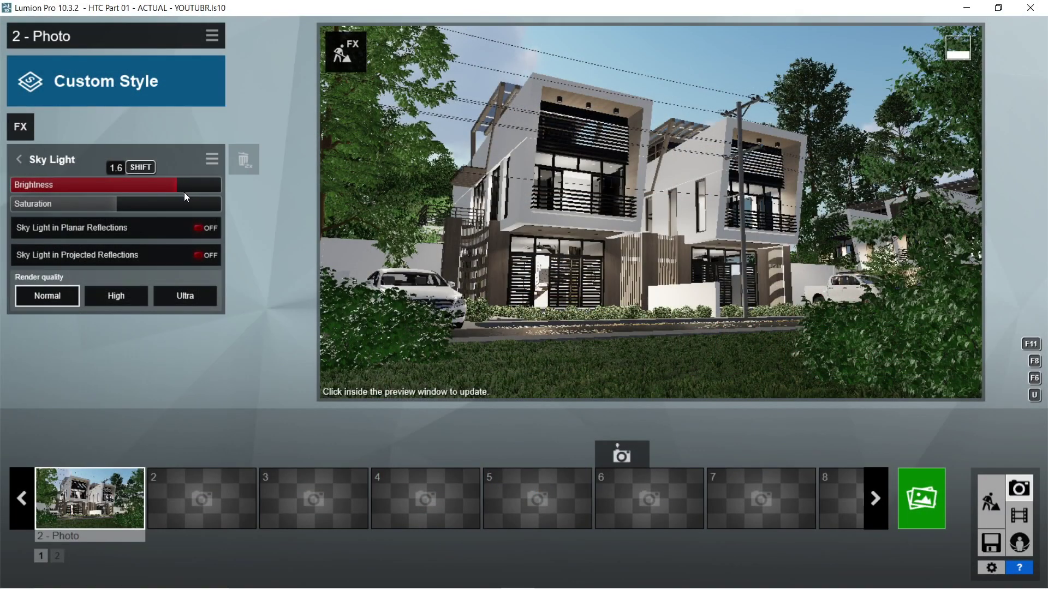
pyautogui.moveTo(184, 193); pyautogui.dragTo(229, 198)
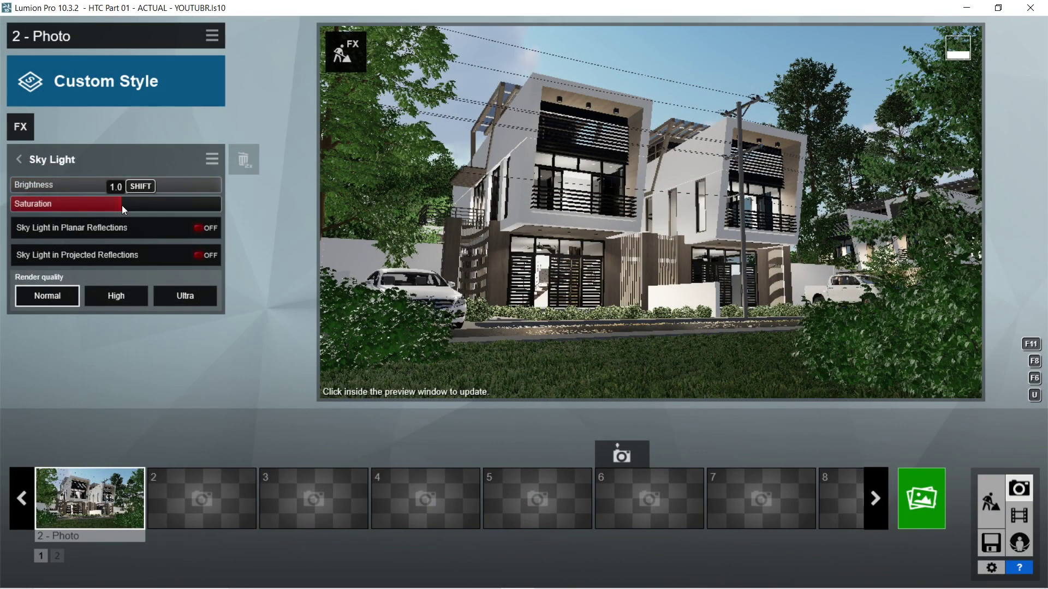
pyautogui.click(142, 227)
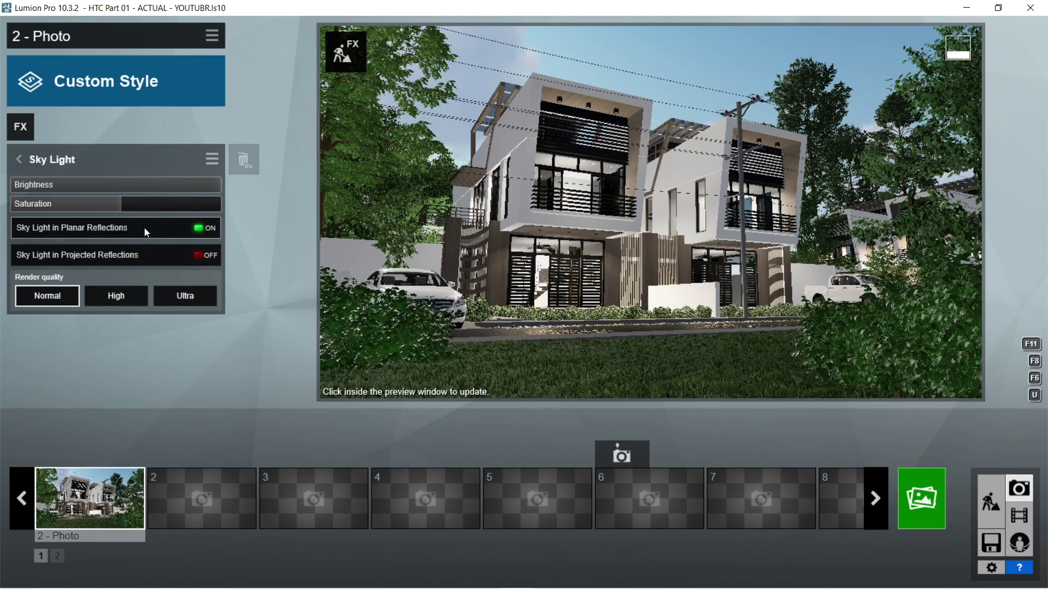
pyautogui.click(176, 255)
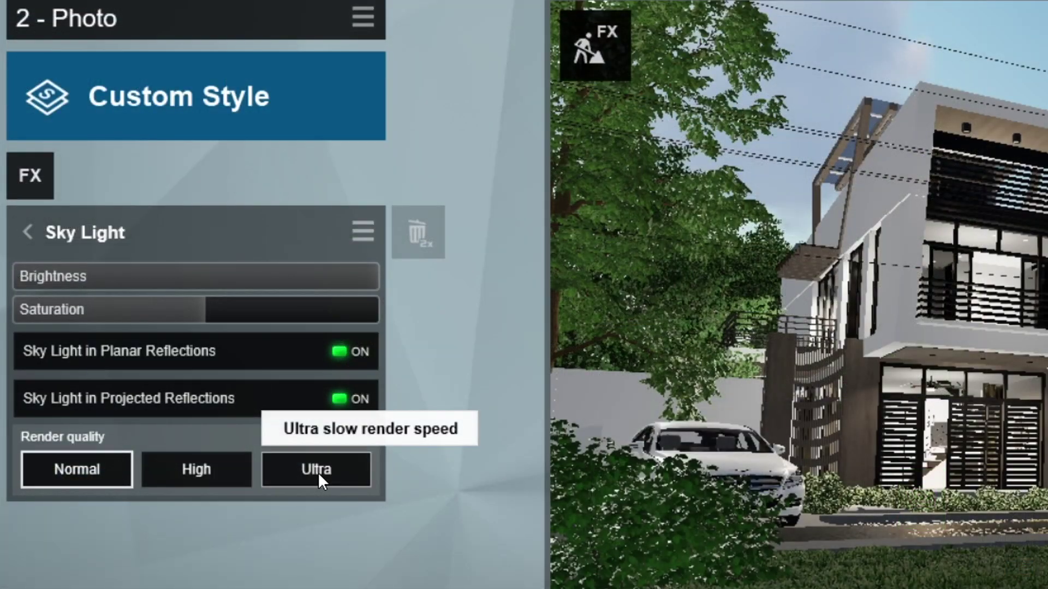
pyautogui.click(317, 473)
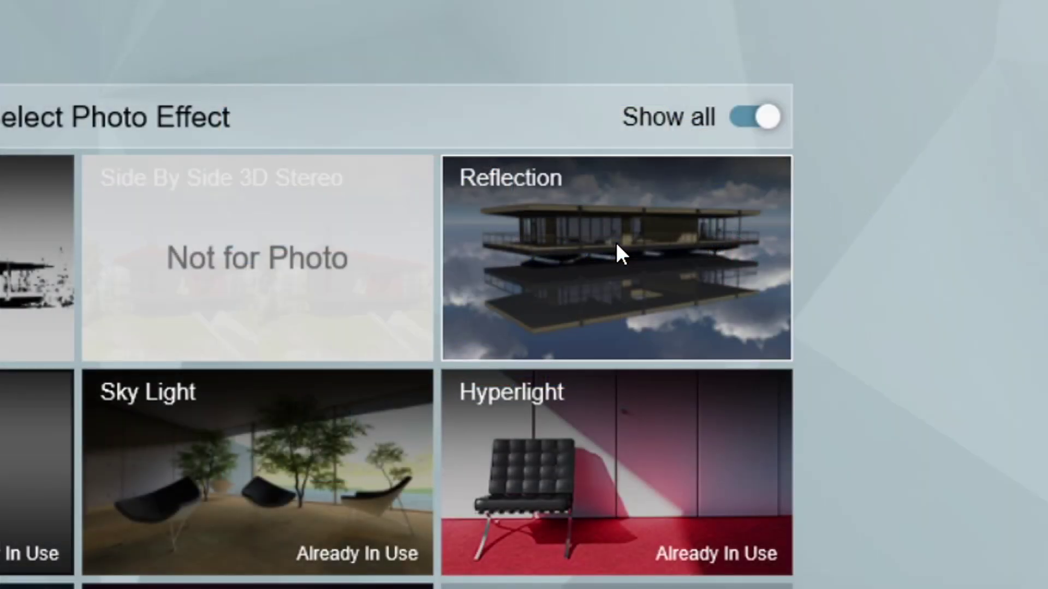
# Step: Add a Reflection effect with 25cm threshold, speedray on and Low preview quality
pyautogui.click(749, 145)
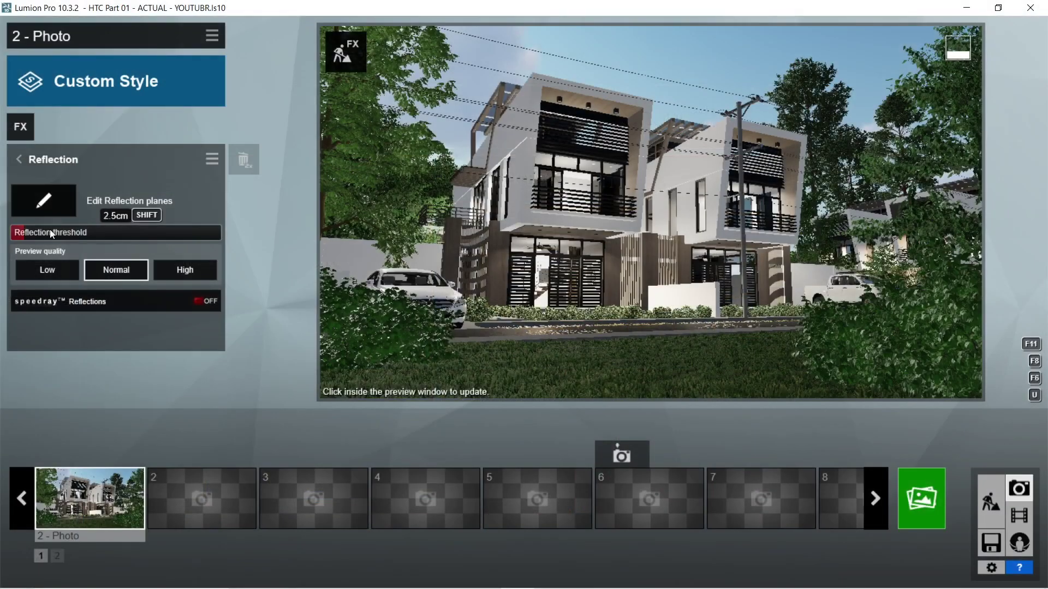
pyautogui.moveTo(50, 232); pyautogui.dragTo(196, 234)
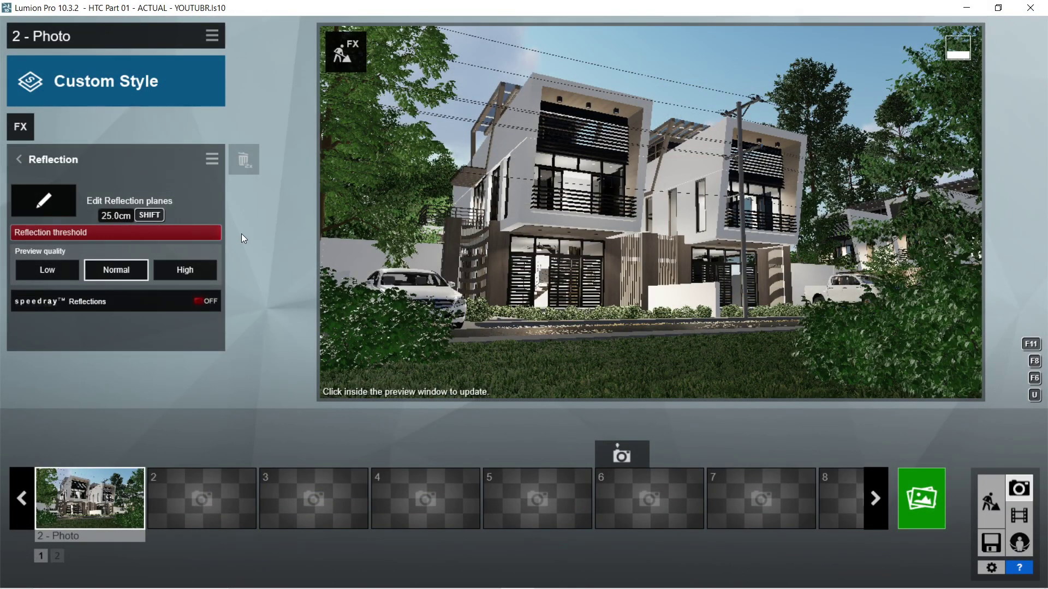
pyautogui.click(204, 299)
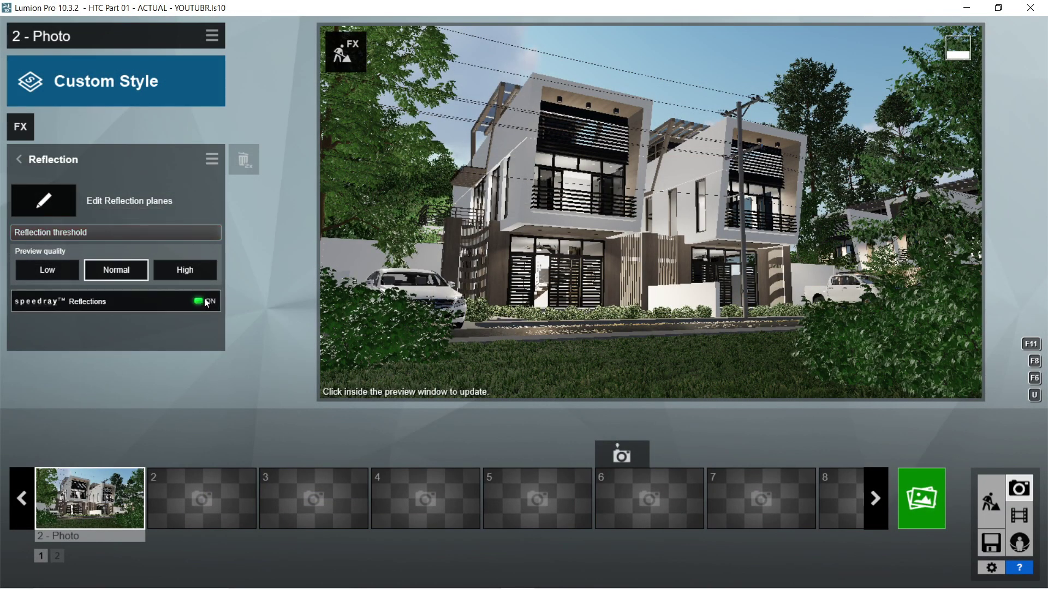
pyautogui.click(70, 275)
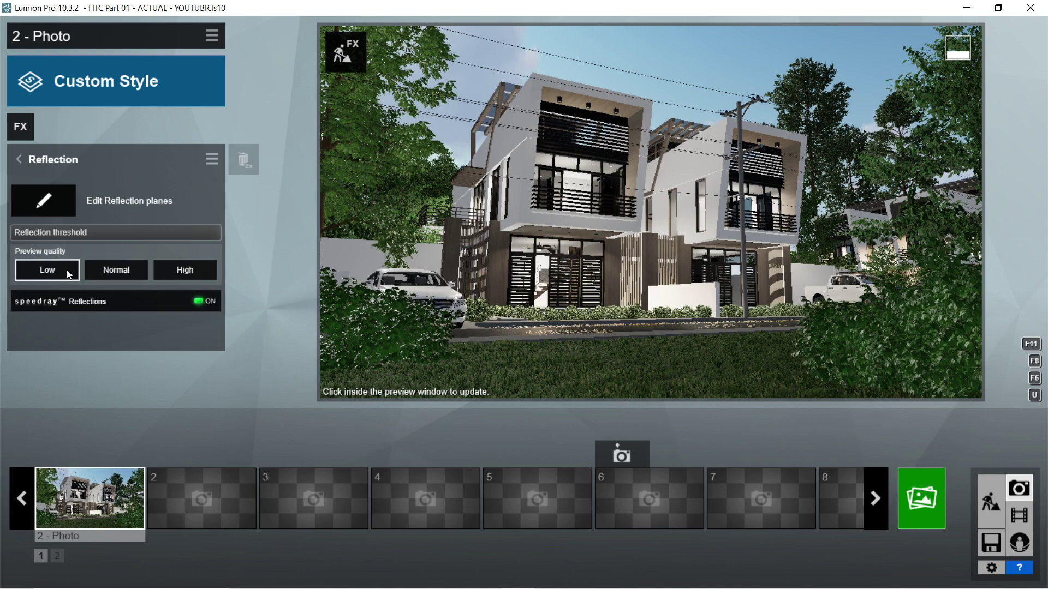
# Step: Add reflection planes on the duplex's glass surfaces
pyautogui.click(66, 191)
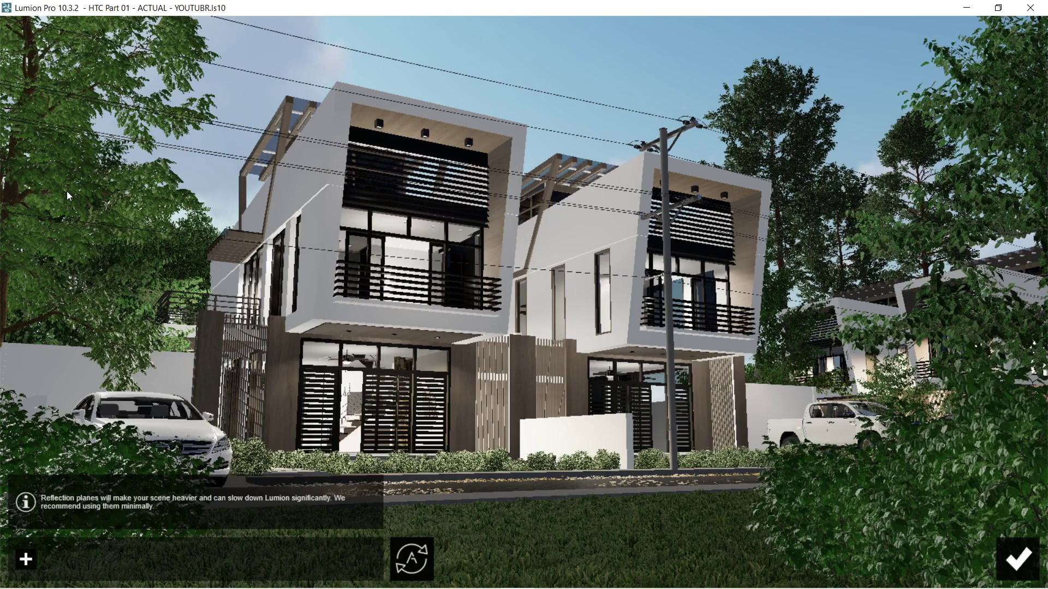
pyautogui.click(26, 559)
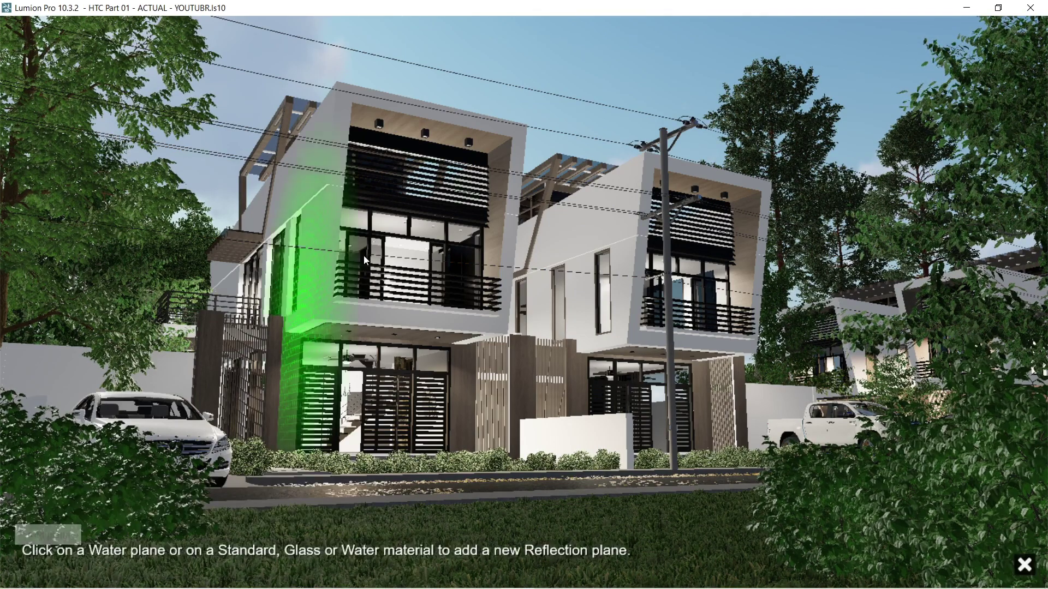
pyautogui.click(384, 225)
pyautogui.click(104, 560)
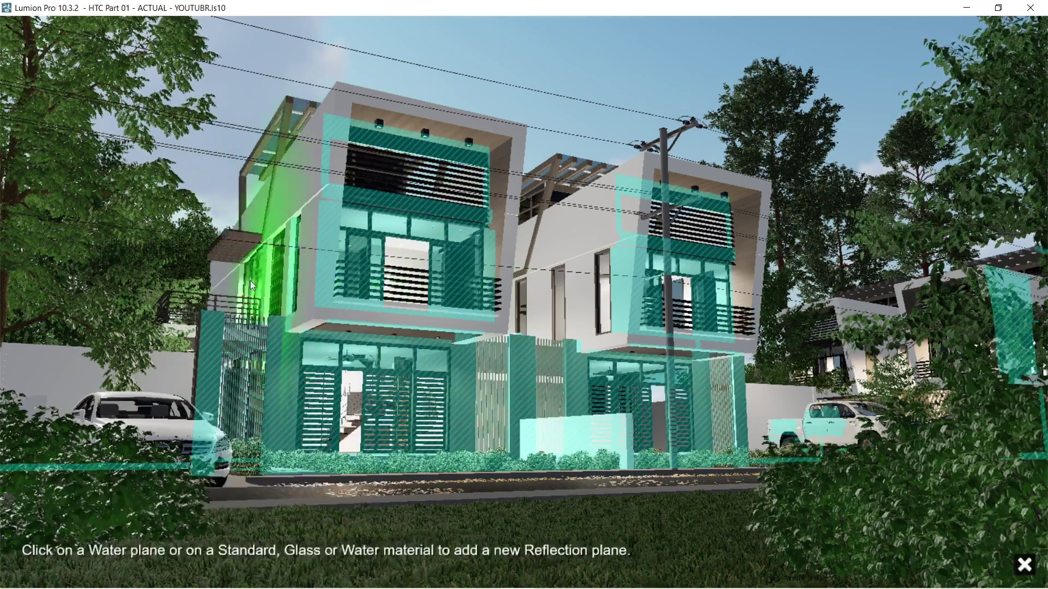
pyautogui.click(262, 246)
pyautogui.click(136, 559)
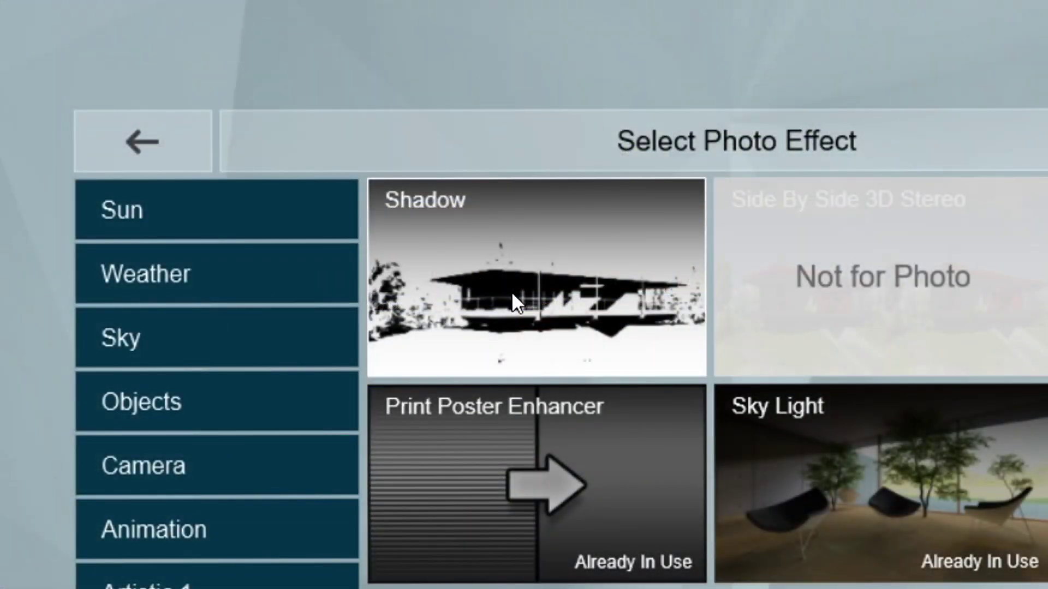
# Step: Add a Shadow effect with soft shadows and fine detail shadows switched on
pyautogui.click(422, 162)
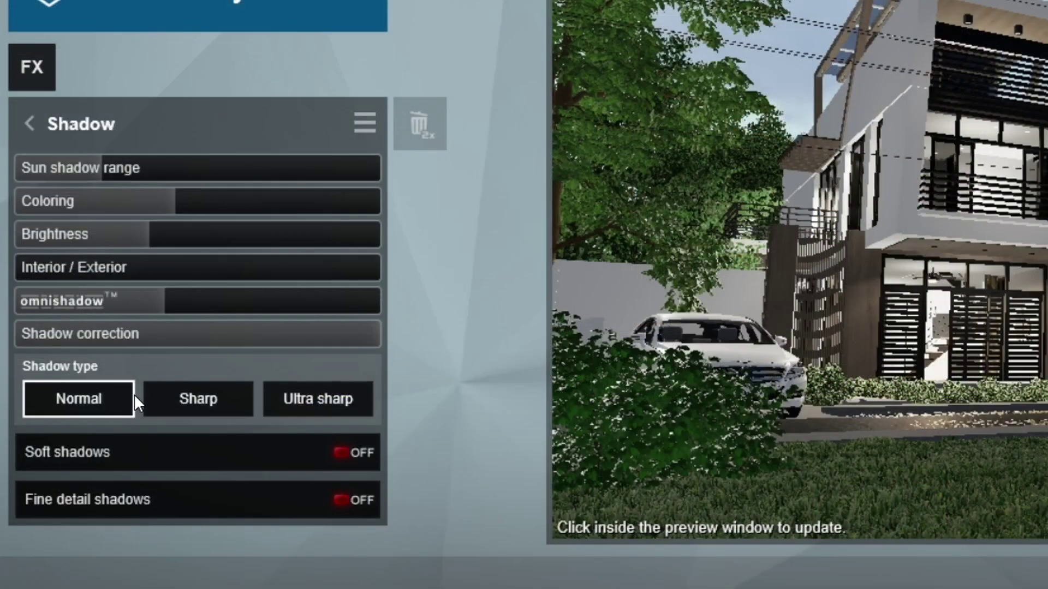
pyautogui.click(197, 348)
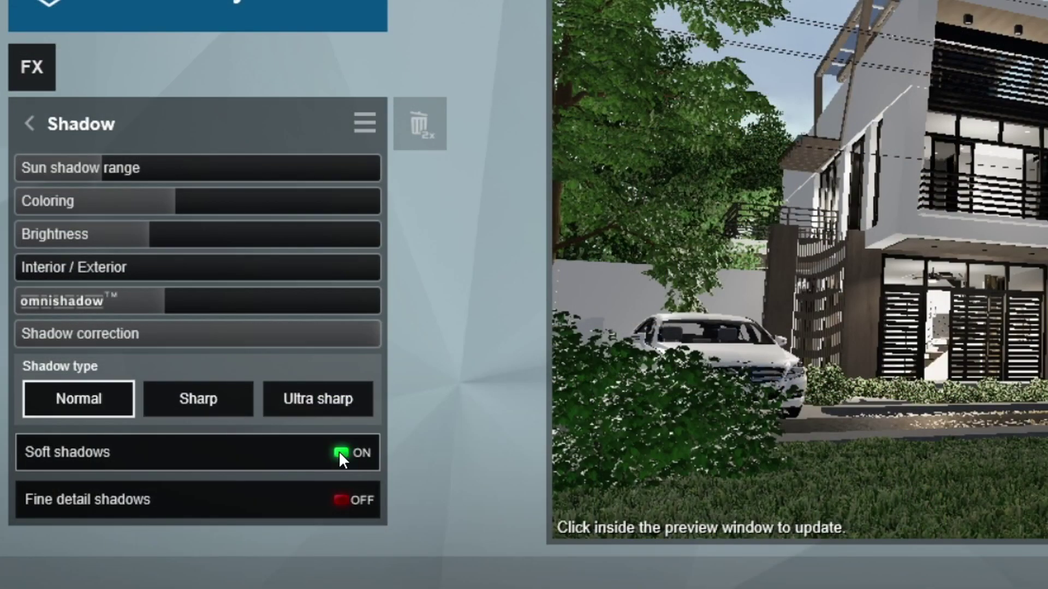
pyautogui.click(362, 501)
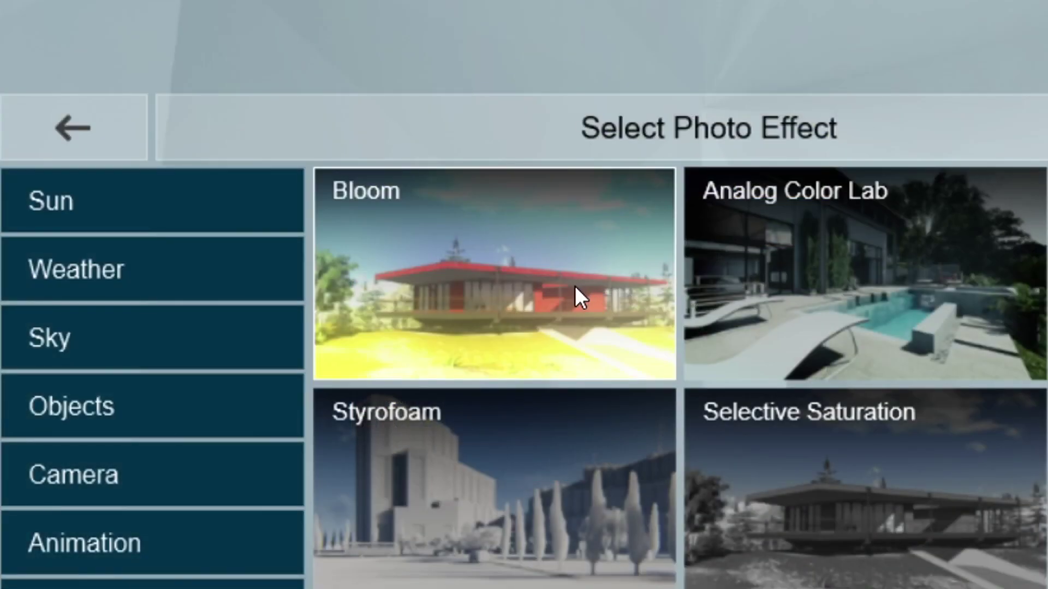
# Step: Add Bloom at amount 0.1 and a Sharpen effect to the photo
pyautogui.click(469, 156)
pyautogui.moveTo(101, 189); pyautogui.dragTo(46, 192)
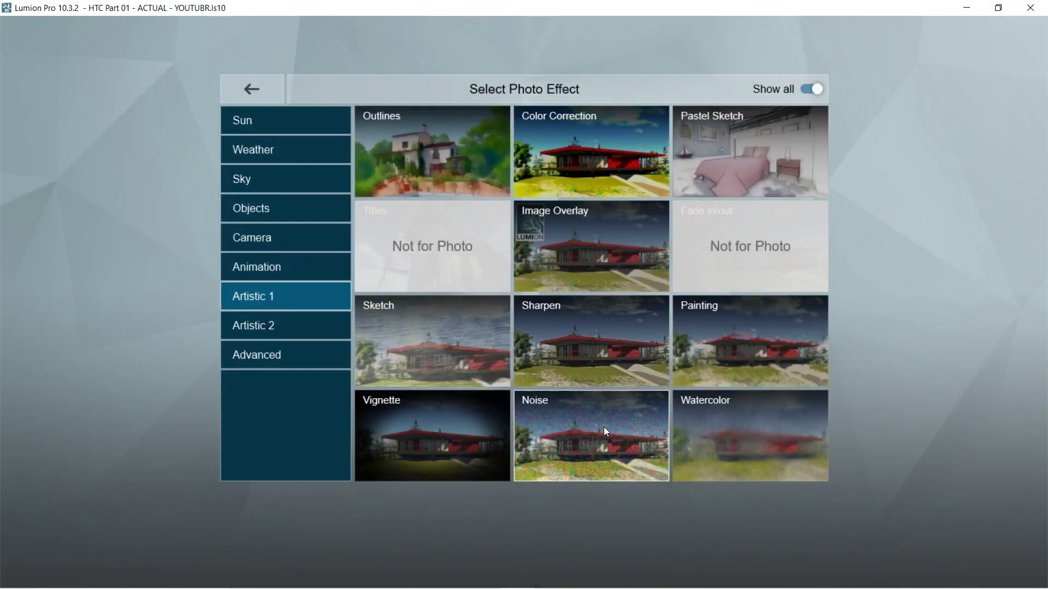
pyautogui.click(582, 364)
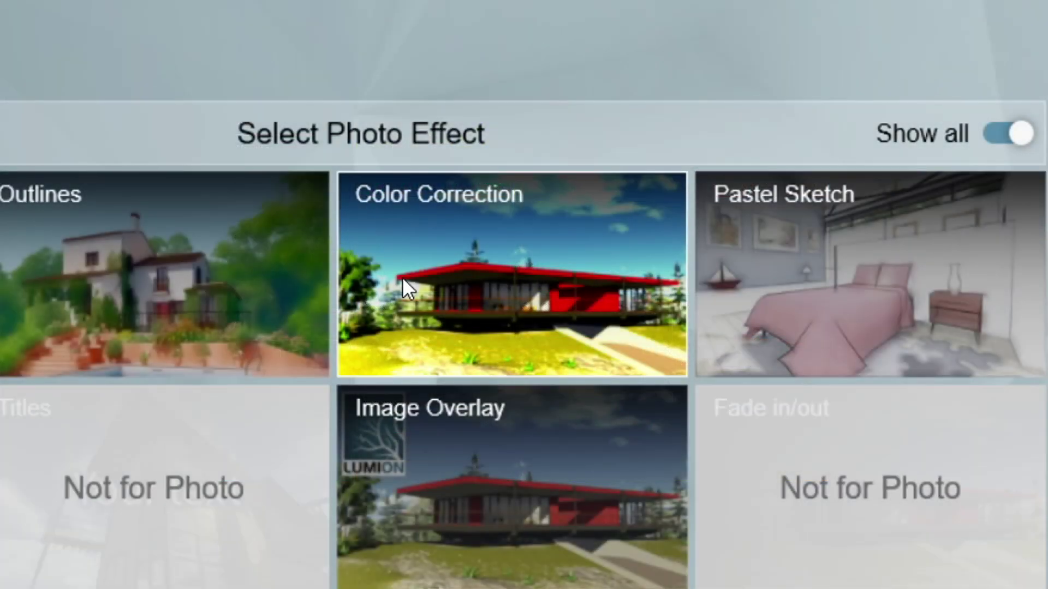
# Step: Add Color Correction with tint 0.2 and brightness 0.5
pyautogui.click(402, 277)
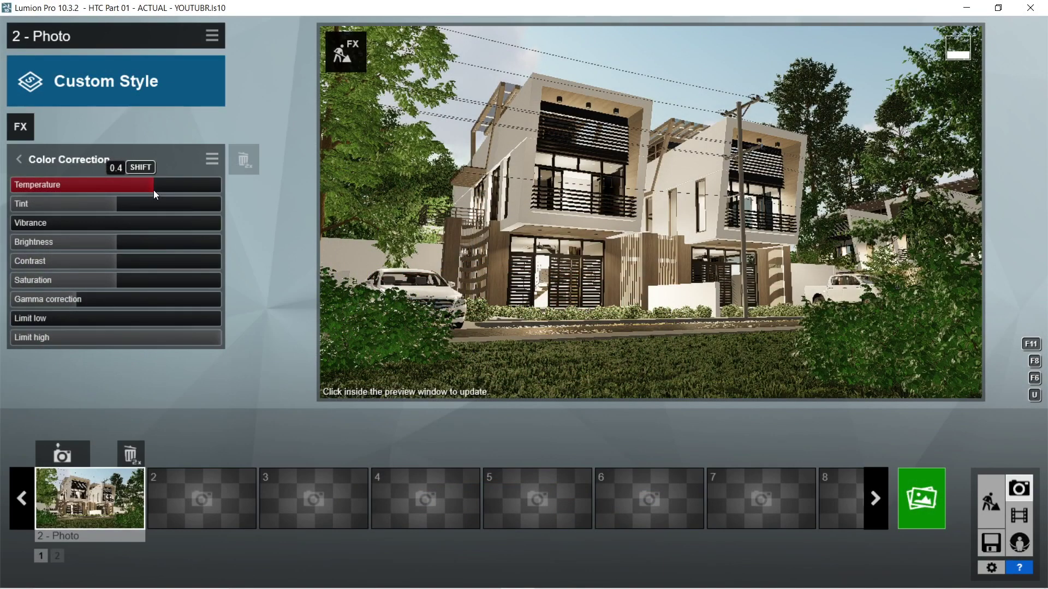
pyautogui.click(133, 207)
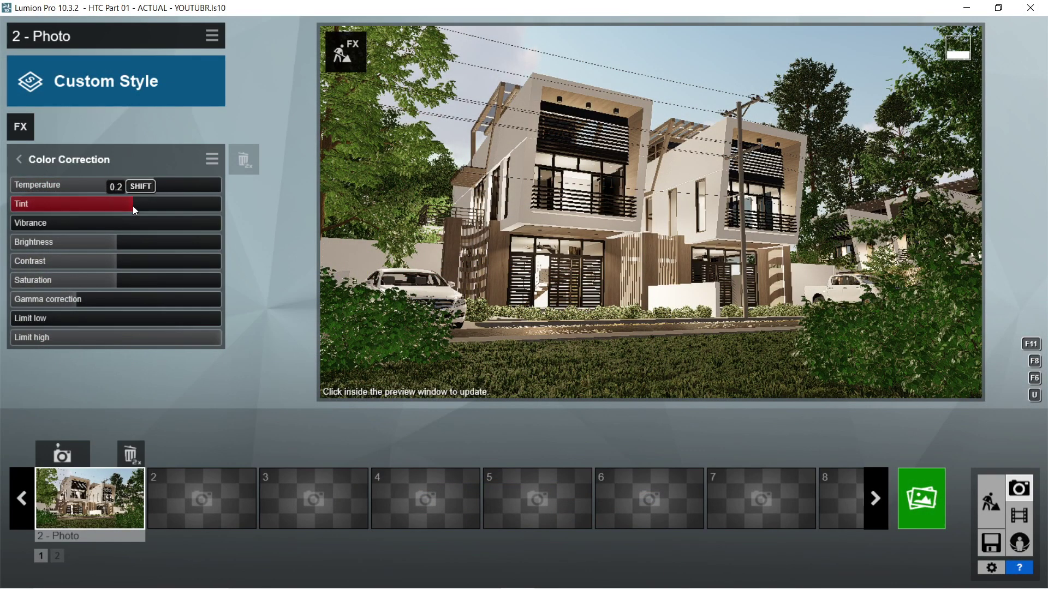
pyautogui.click(126, 244)
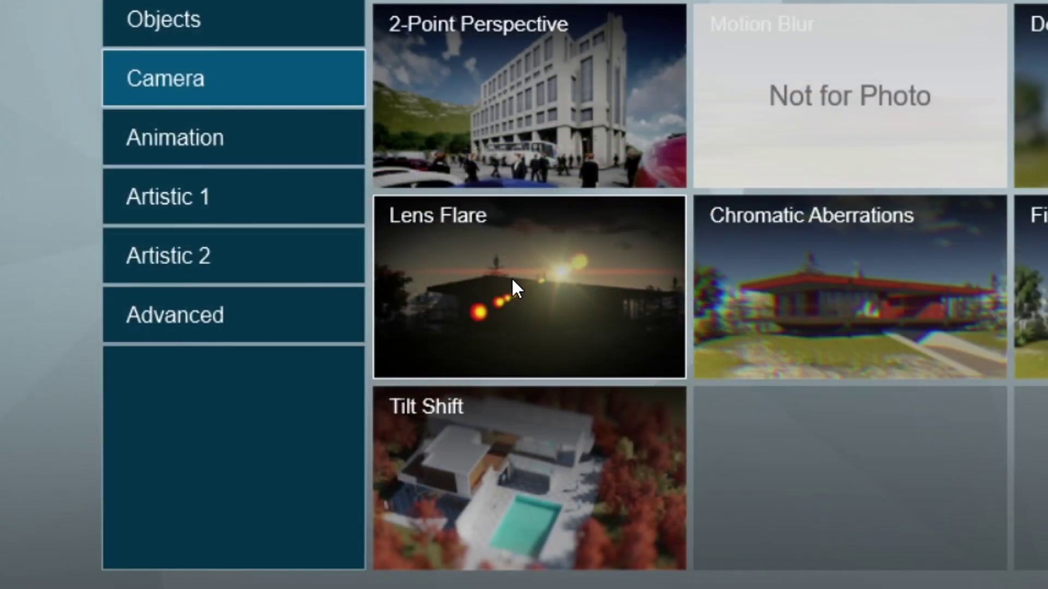
# Step: Add a Lens Flare with increased streak count, bloom amount and master brightness
pyautogui.click(512, 277)
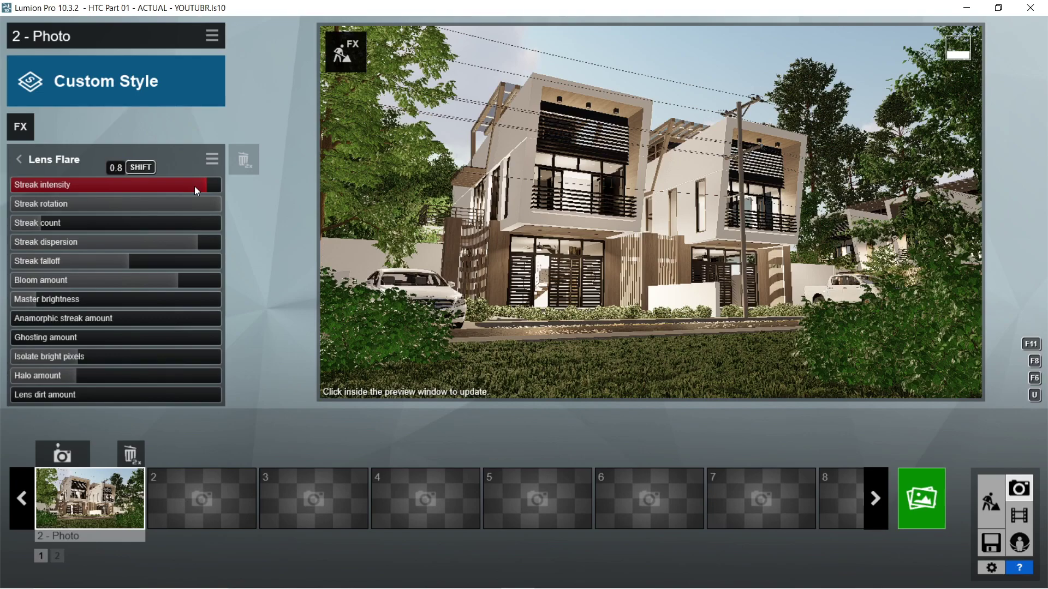
pyautogui.click(201, 227)
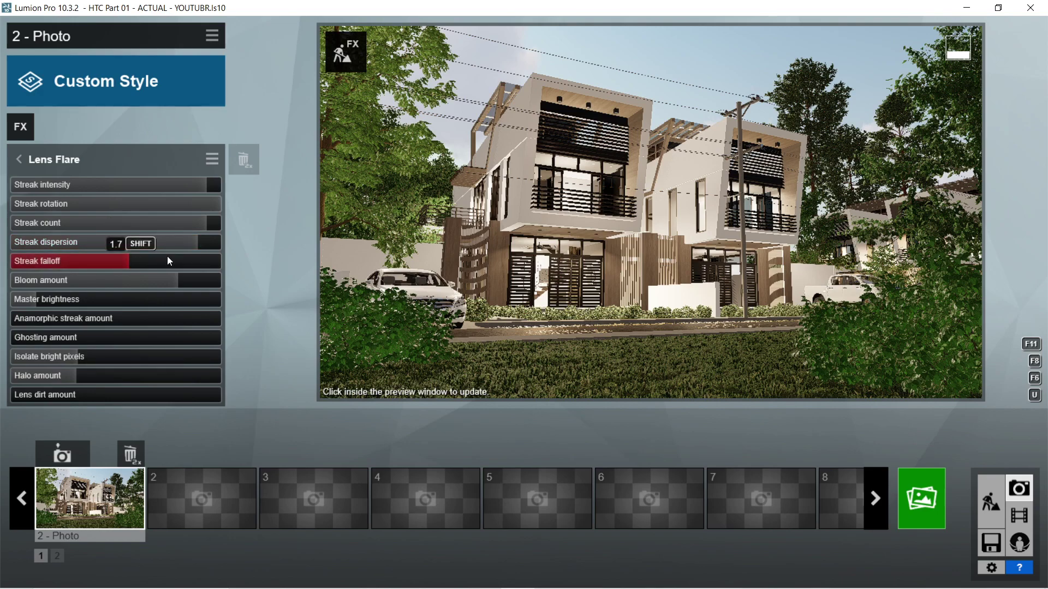
pyautogui.click(186, 283)
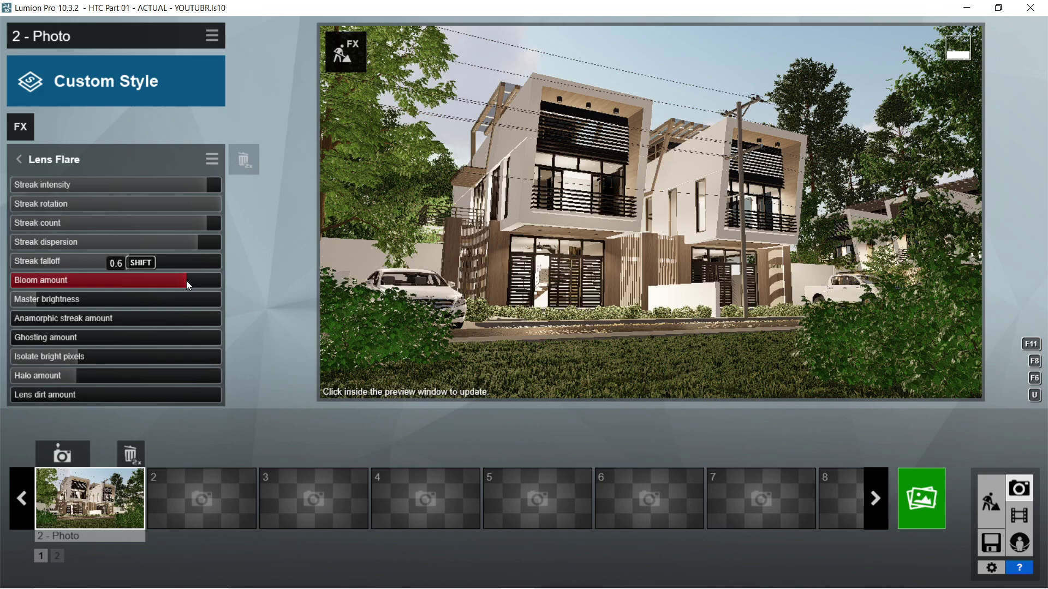
pyautogui.click(57, 302)
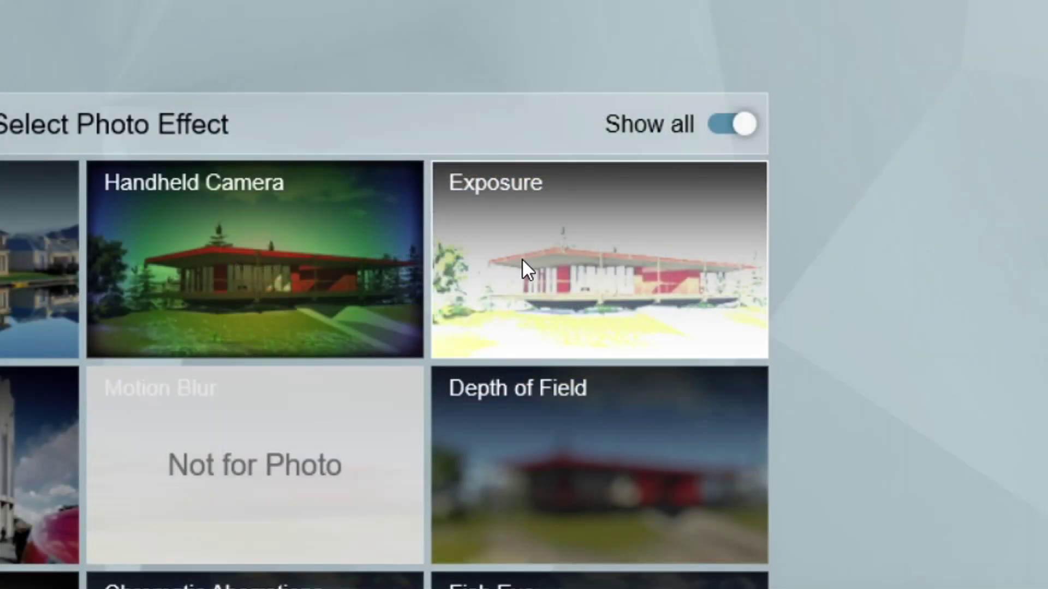
# Step: Add Exposure, Autumn Colors and Real Skies effects to photo 2
pyautogui.click(522, 260)
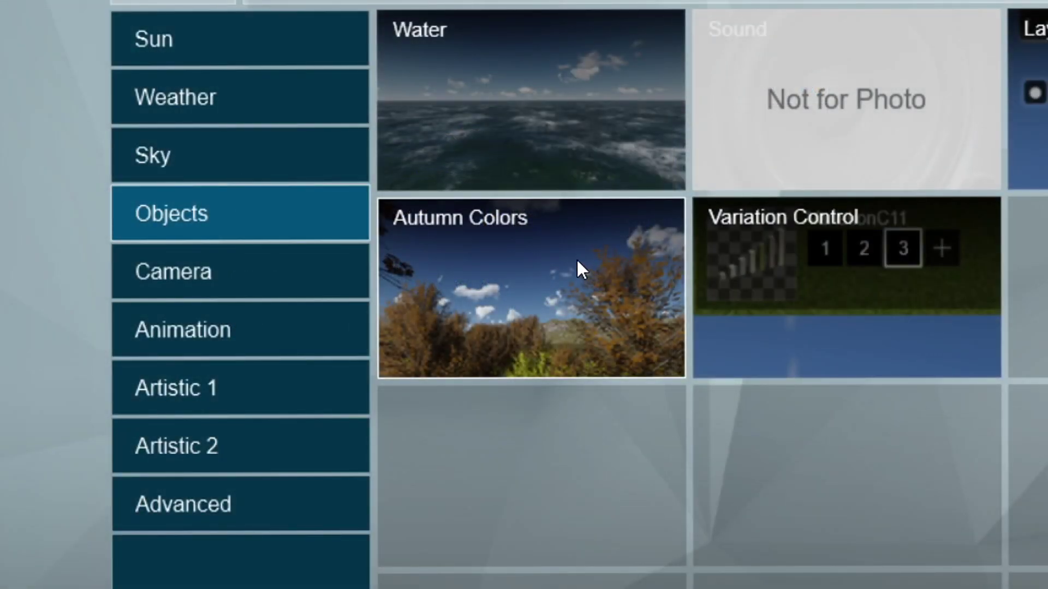
pyautogui.click(457, 239)
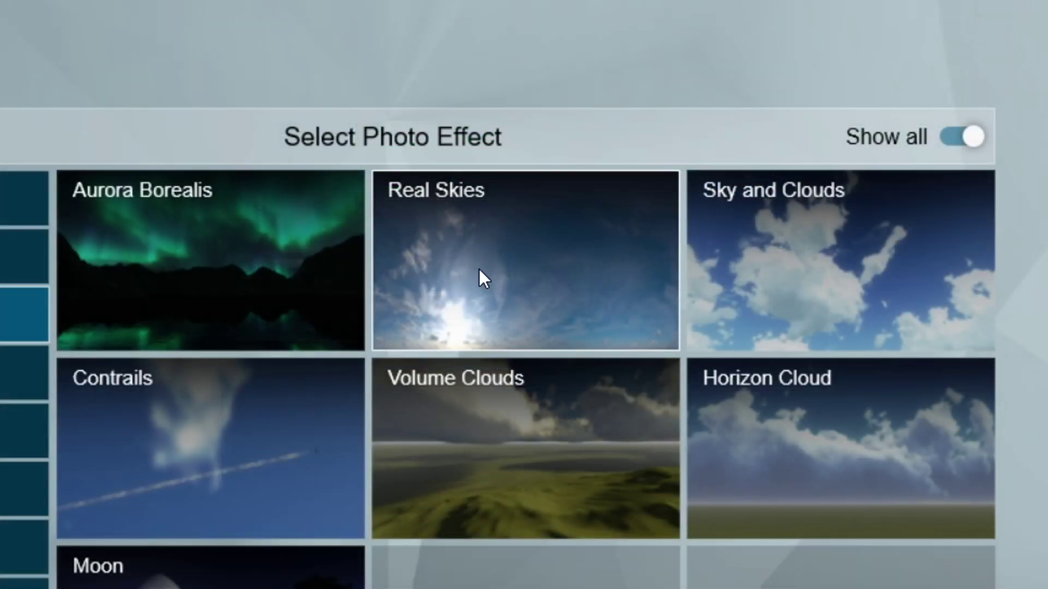
pyautogui.click(480, 270)
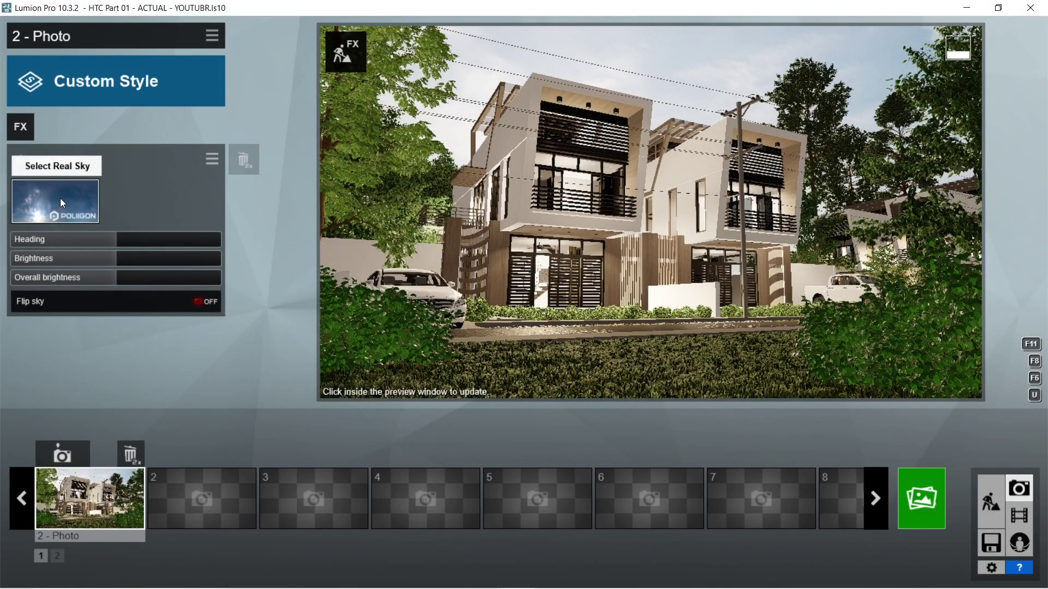
# Step: Choose the Cloudy 7 sky with heading 51.4° and brightness 2.0
pyautogui.click(61, 200)
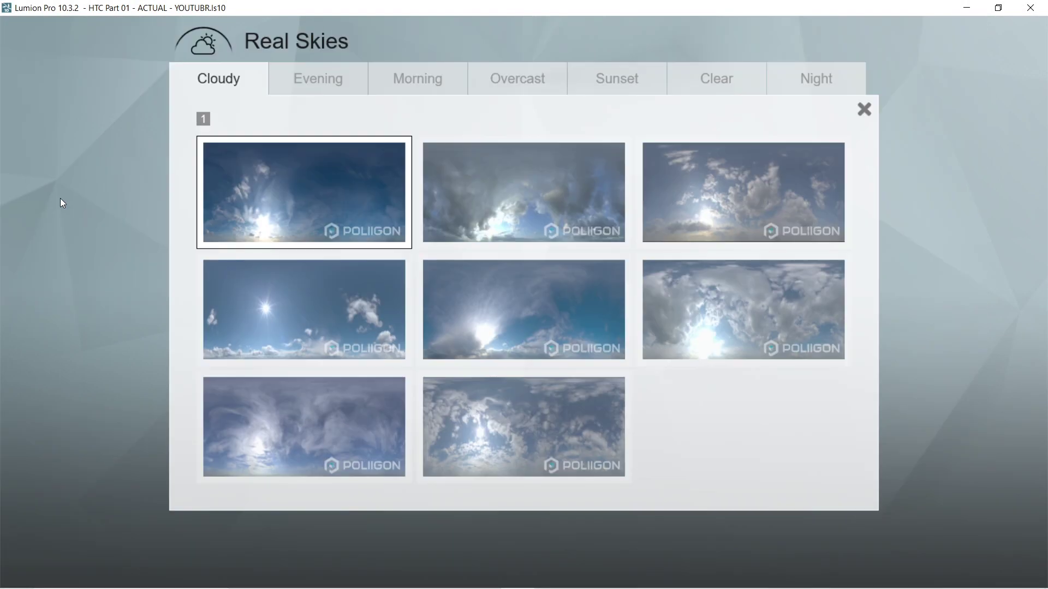
pyautogui.click(309, 398)
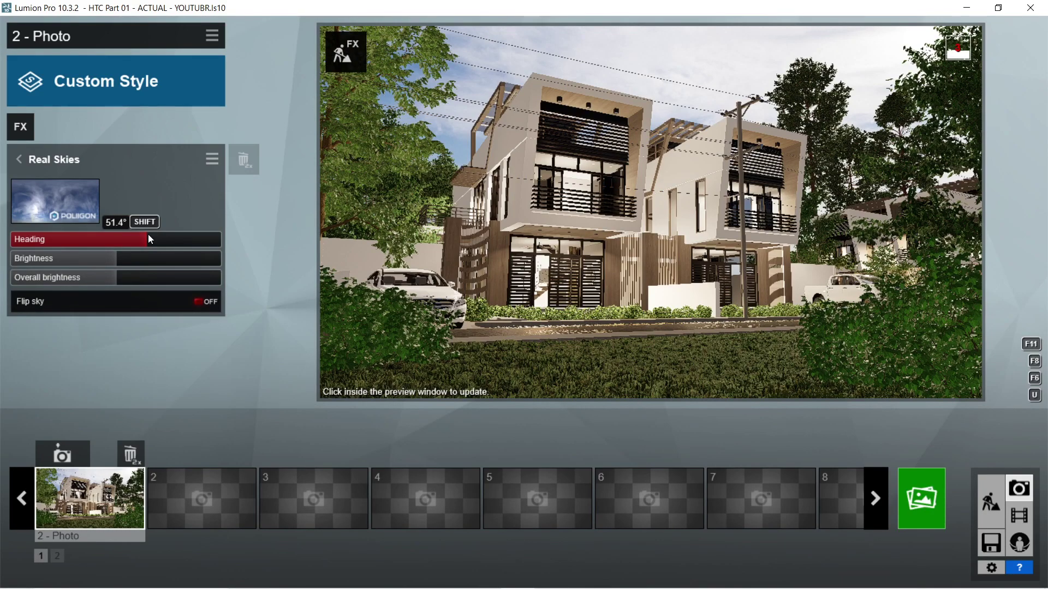
pyautogui.click(149, 236)
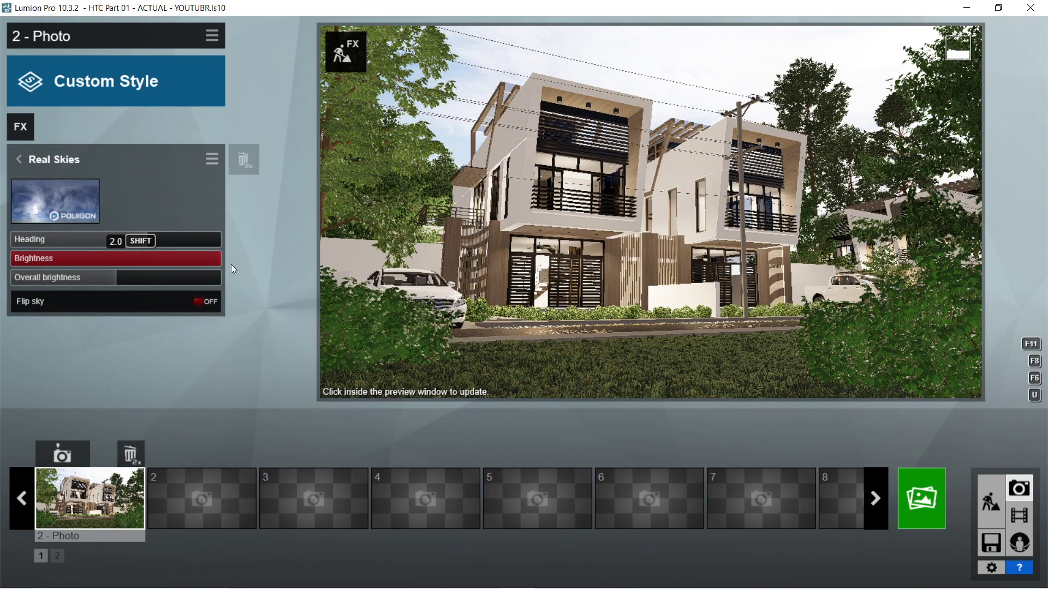
pyautogui.moveTo(186, 282); pyautogui.dragTo(227, 280)
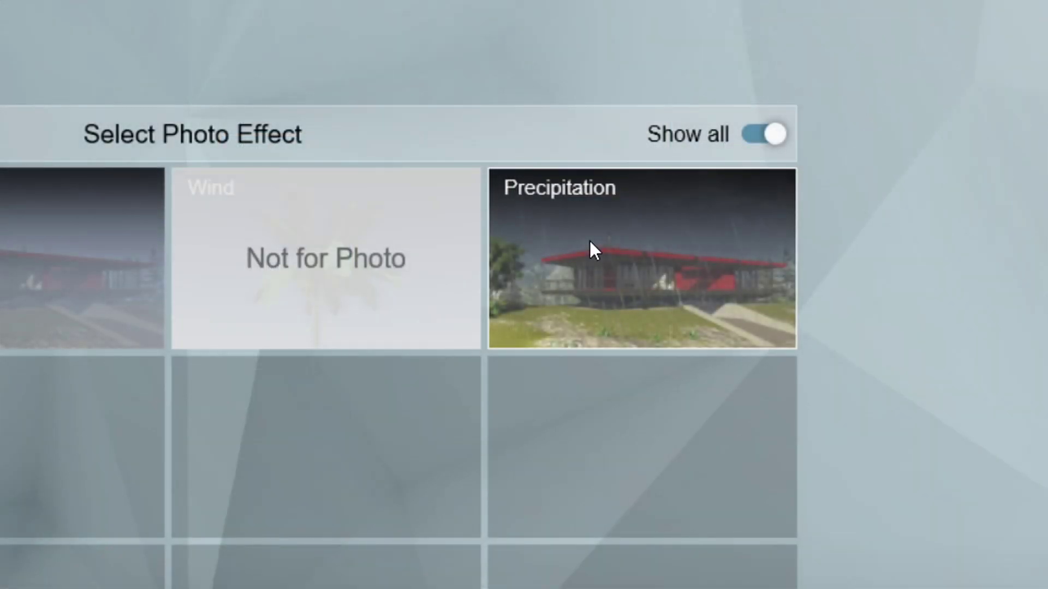
# Step: Add Precipitation with rain/snow 0.3, phase 0.0, quantity 0.5, size 0.2, blocking 0.0, distance 0.1, fog 0.0
pyautogui.click(724, 149)
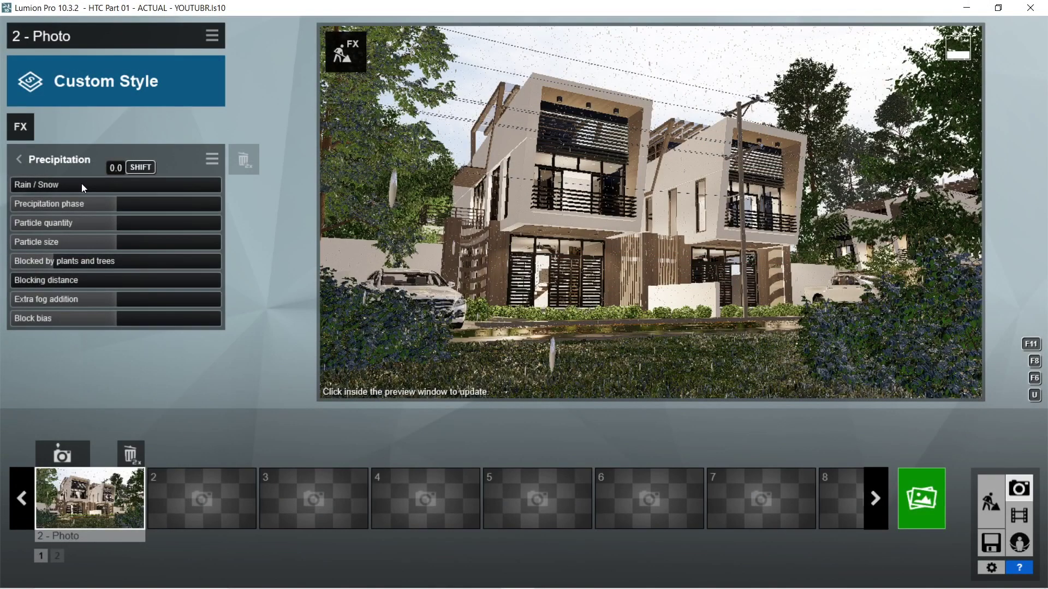
pyautogui.click(82, 184)
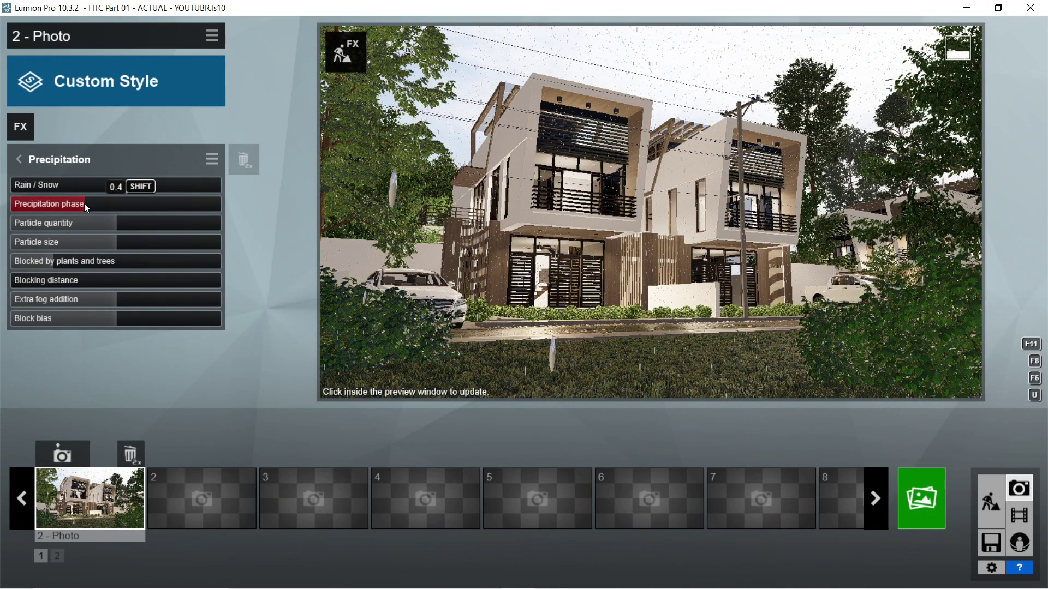
pyautogui.click(81, 204)
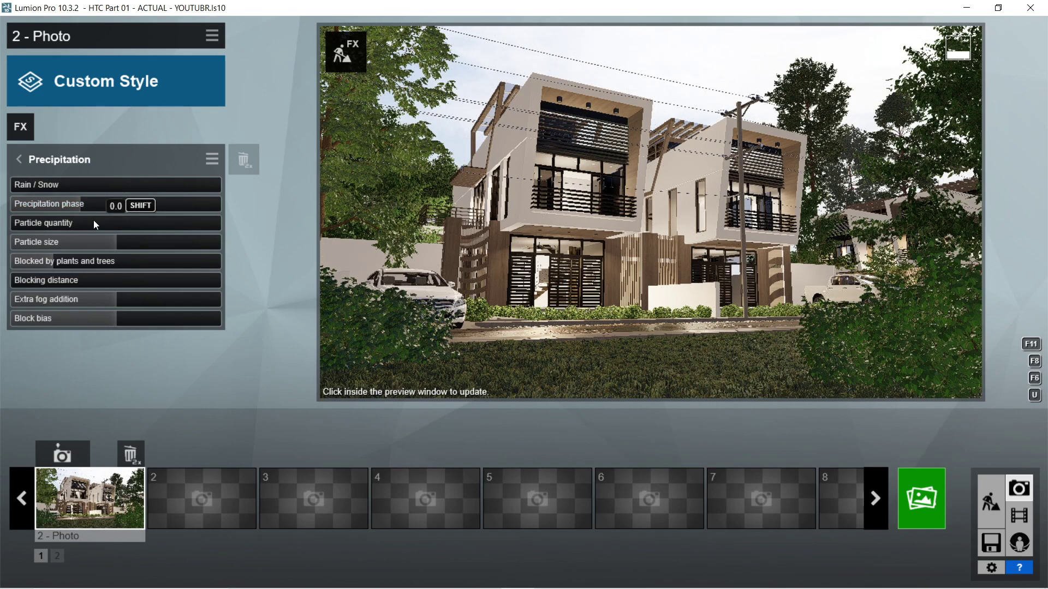
pyautogui.click(93, 221)
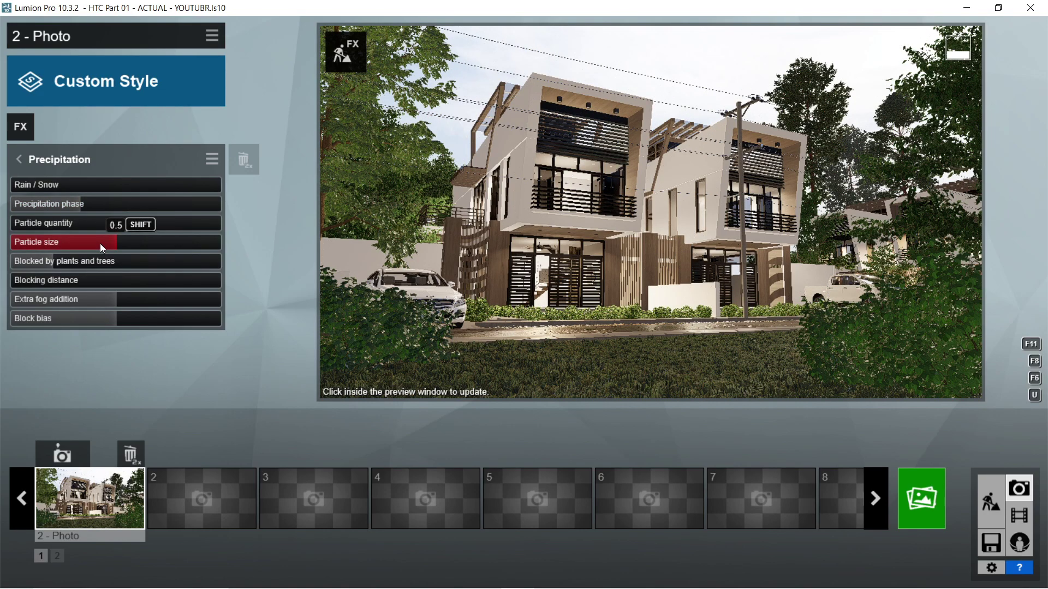
pyautogui.click(101, 246)
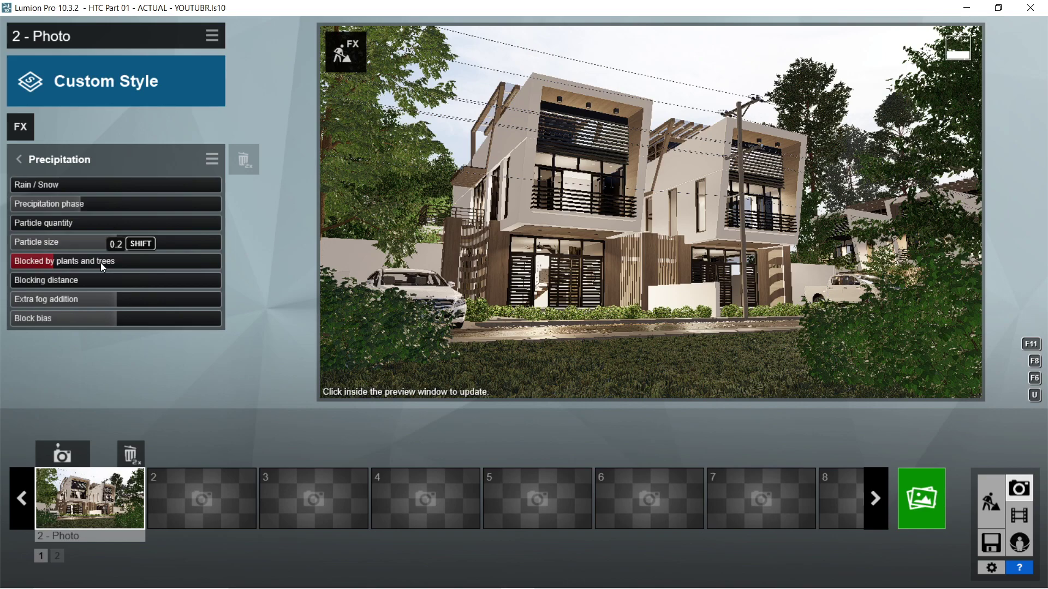
pyautogui.click(100, 264)
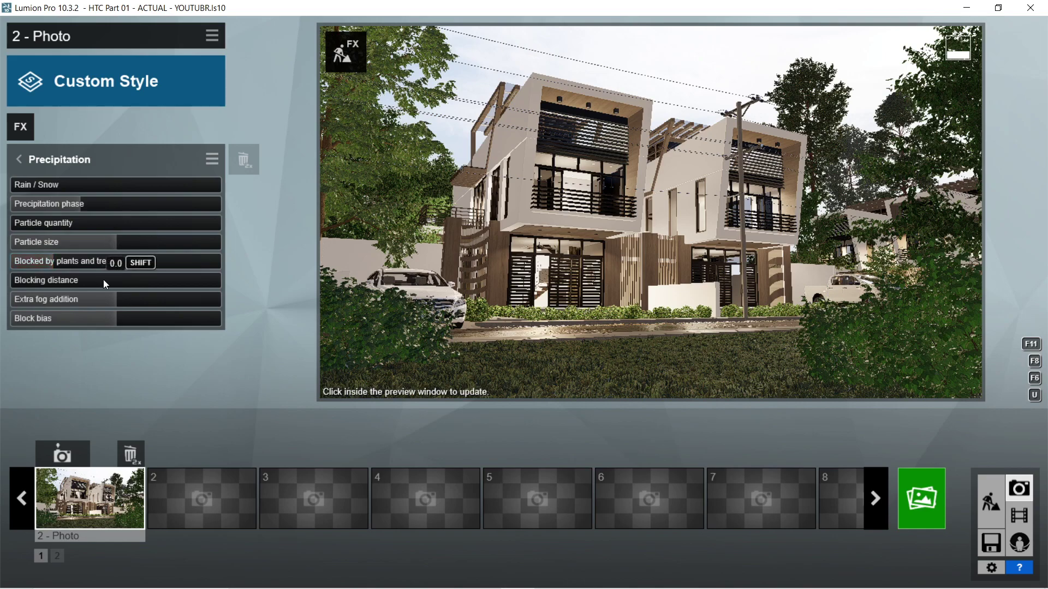
pyautogui.click(103, 280)
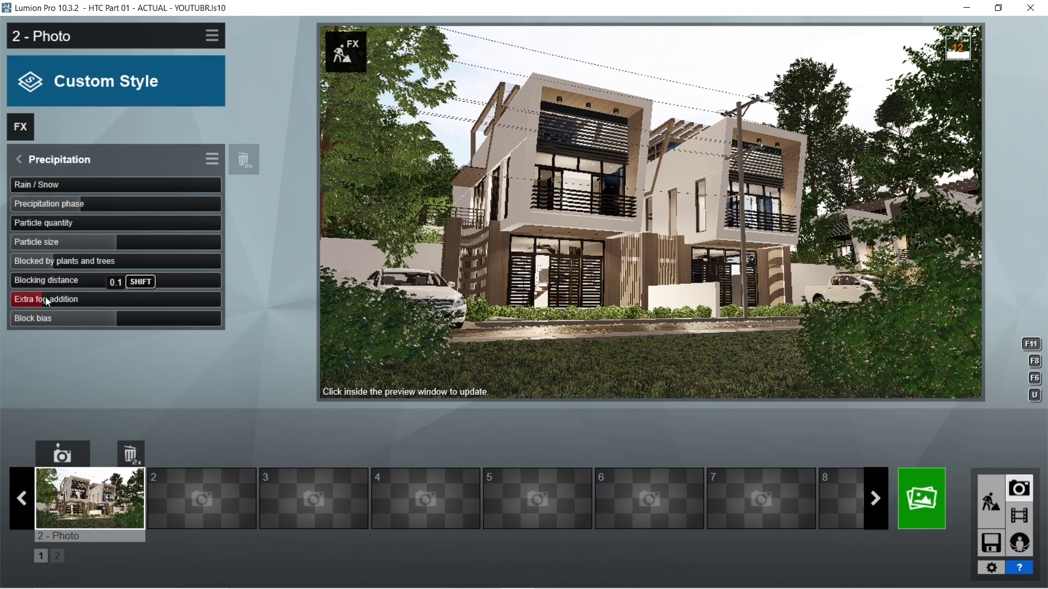
pyautogui.click(45, 297)
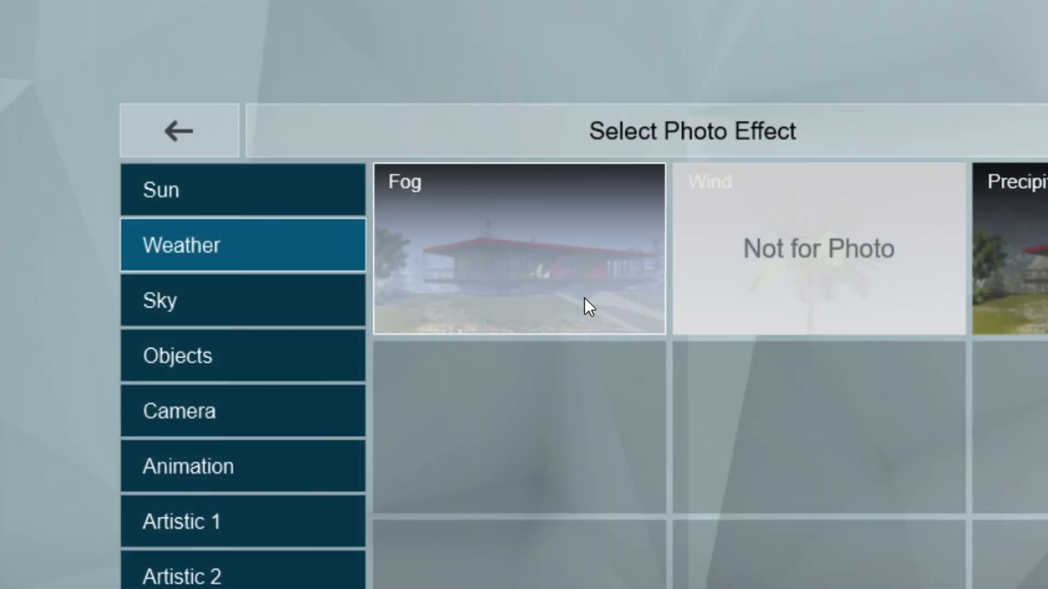
# Step: Add Fog with slightly lower brightness, and God Rays with length 2.6 and reduced intensity
pyautogui.click(468, 182)
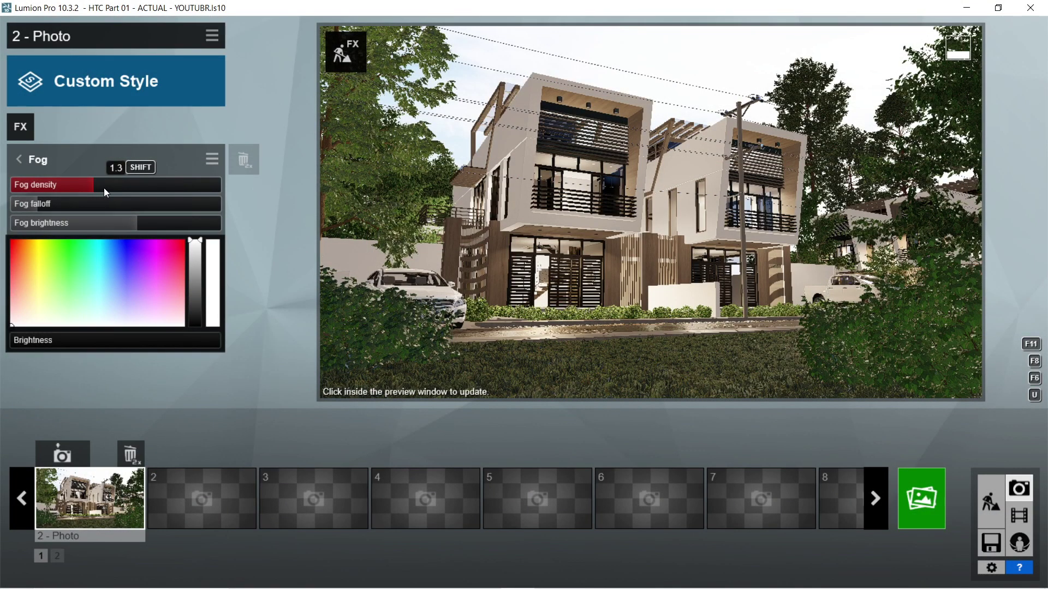
pyautogui.click(124, 222)
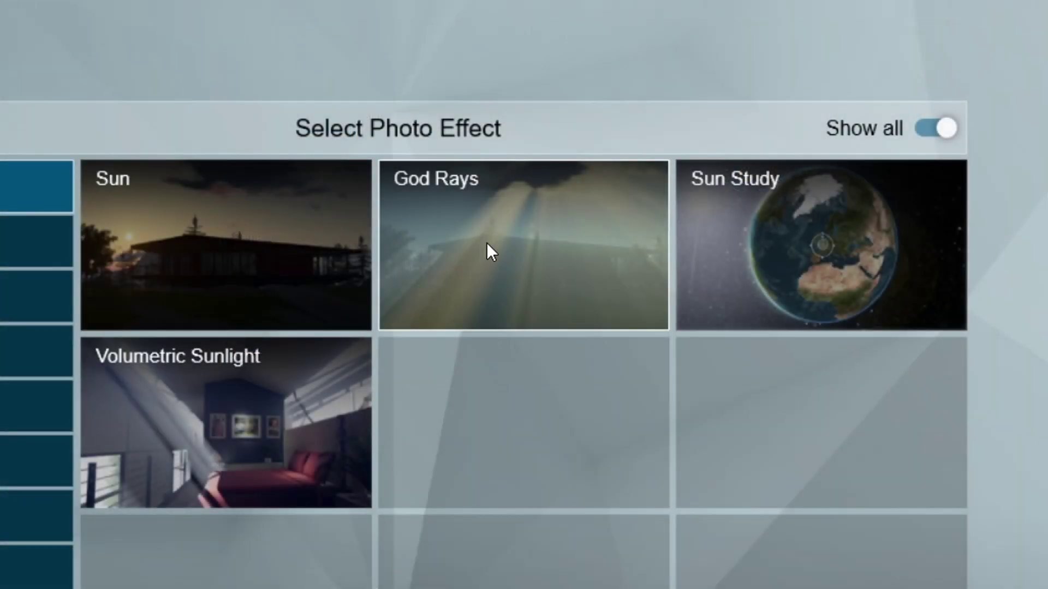
pyautogui.click(487, 243)
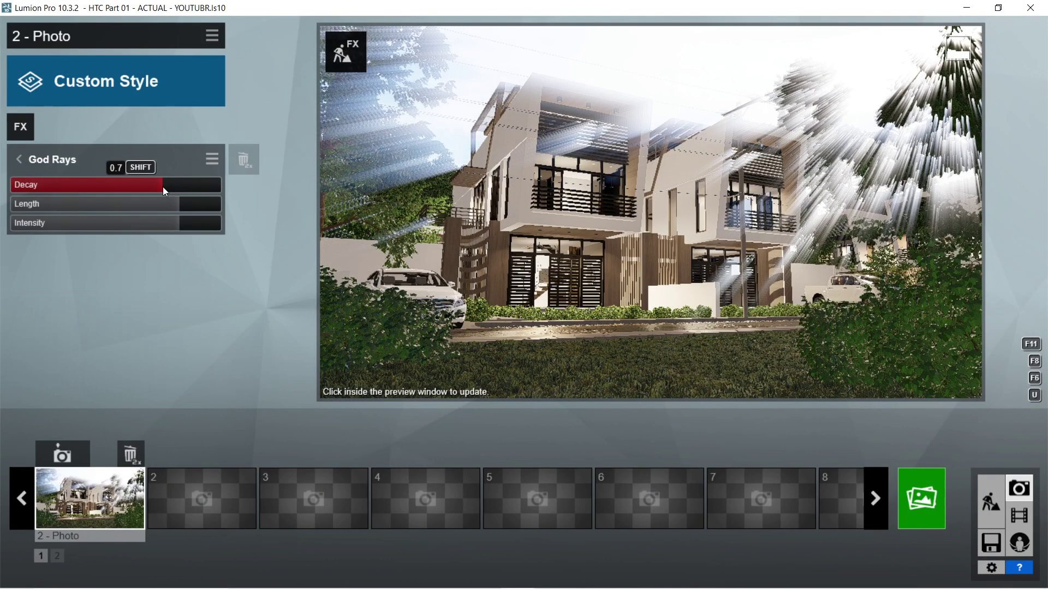
pyautogui.click(42, 203)
pyautogui.click(65, 223)
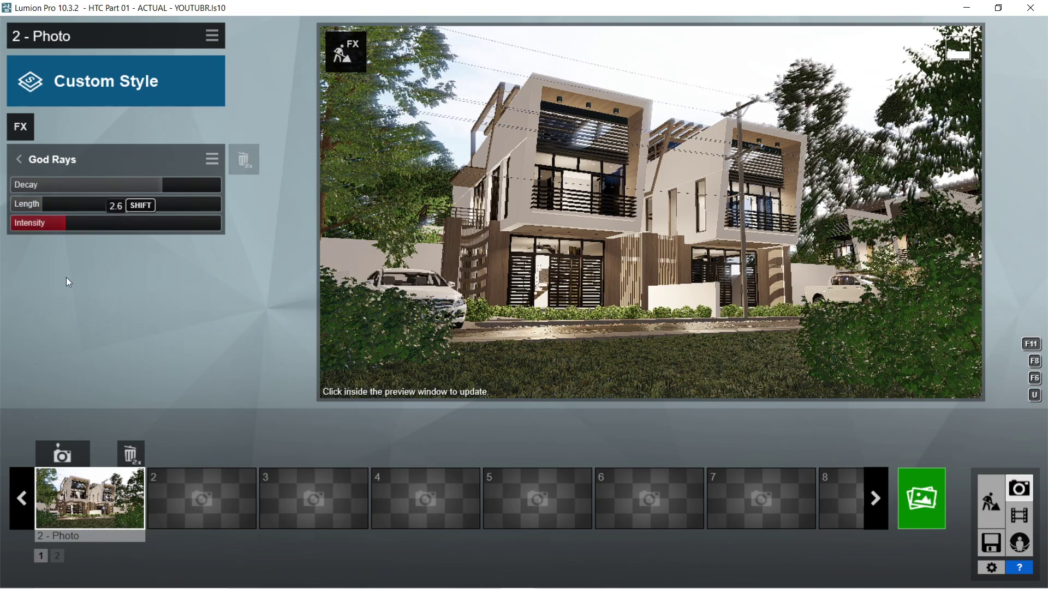
pyautogui.click(66, 277)
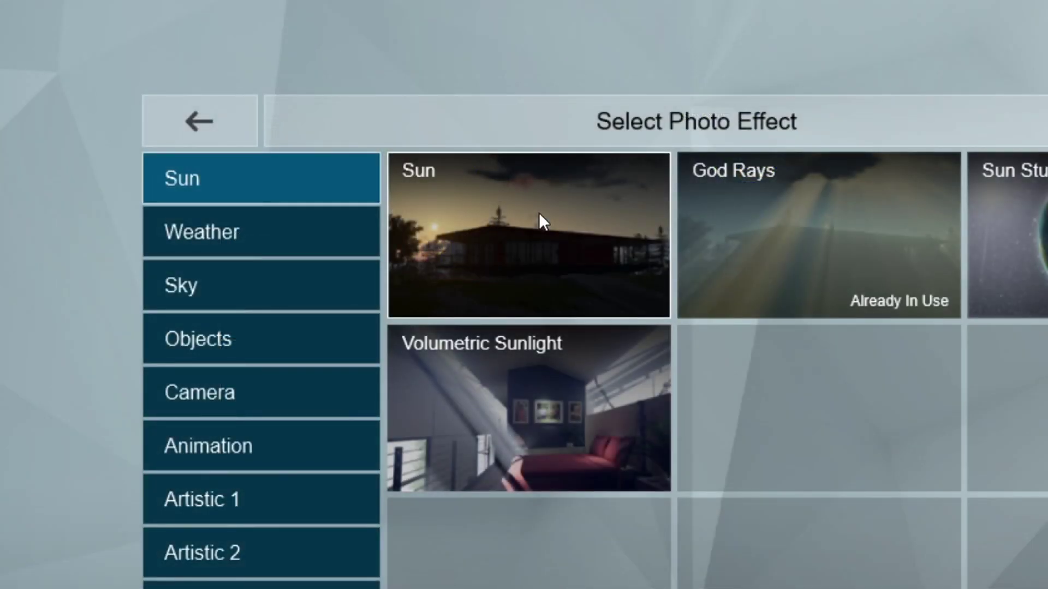
# Step: Add a Sun effect with sun height lowered to 37.4° and sun brightness 1.0
pyautogui.click(438, 138)
pyautogui.moveTo(161, 202); pyautogui.dragTo(53, 213)
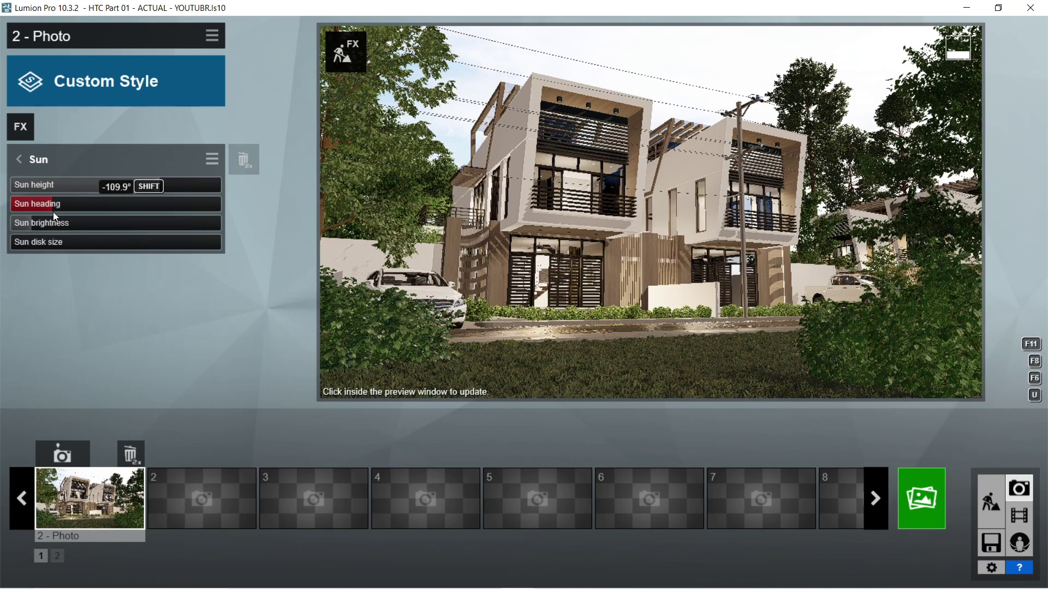
pyautogui.moveTo(53, 214); pyautogui.dragTo(122, 226)
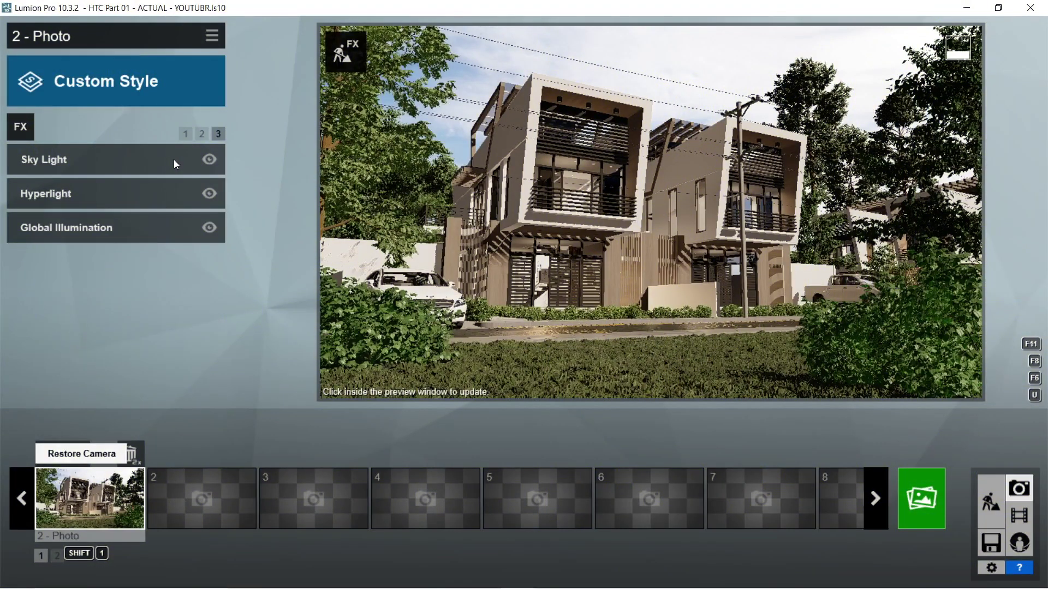
# Step: Render the current shot as a Print-size 3840x2160 JPG photo
pyautogui.click(922, 498)
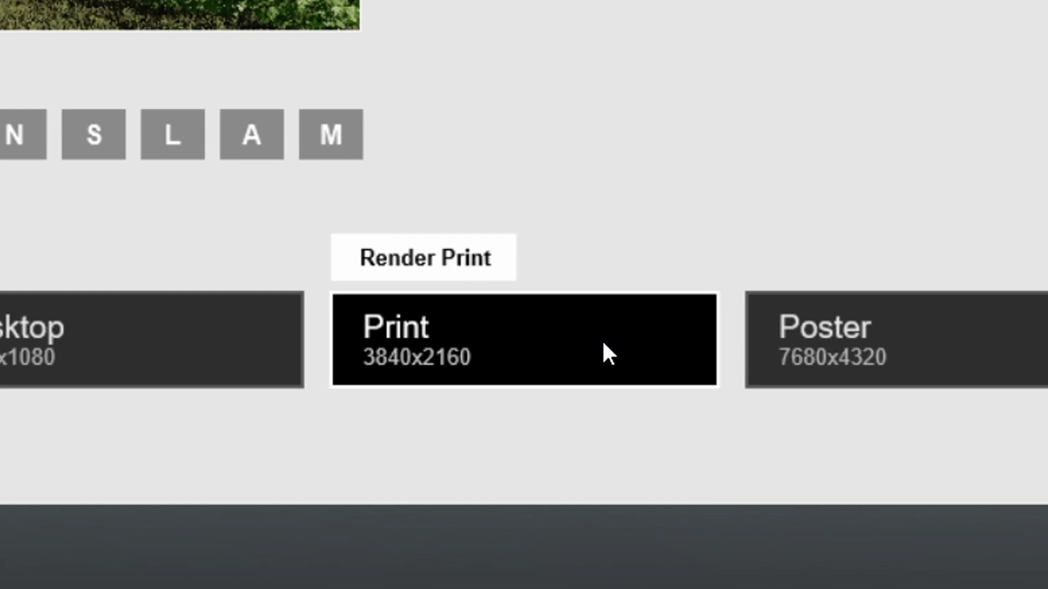
pyautogui.click(604, 344)
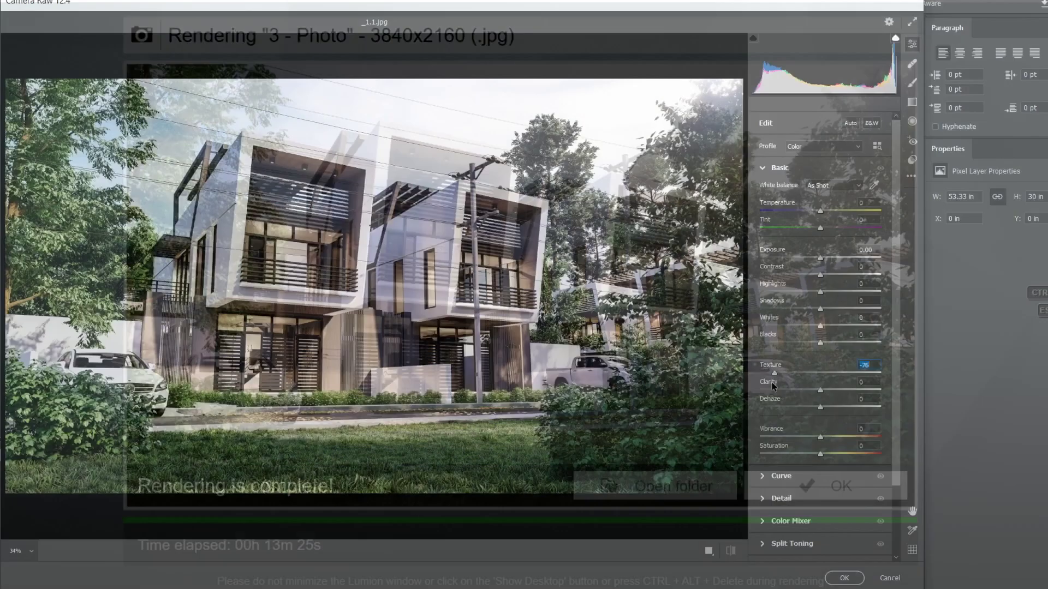
# Step: Lower Camera Raw's Texture slider to -100 on the rendered duplex photo
pyautogui.moveTo(772, 385); pyautogui.dragTo(756, 385)
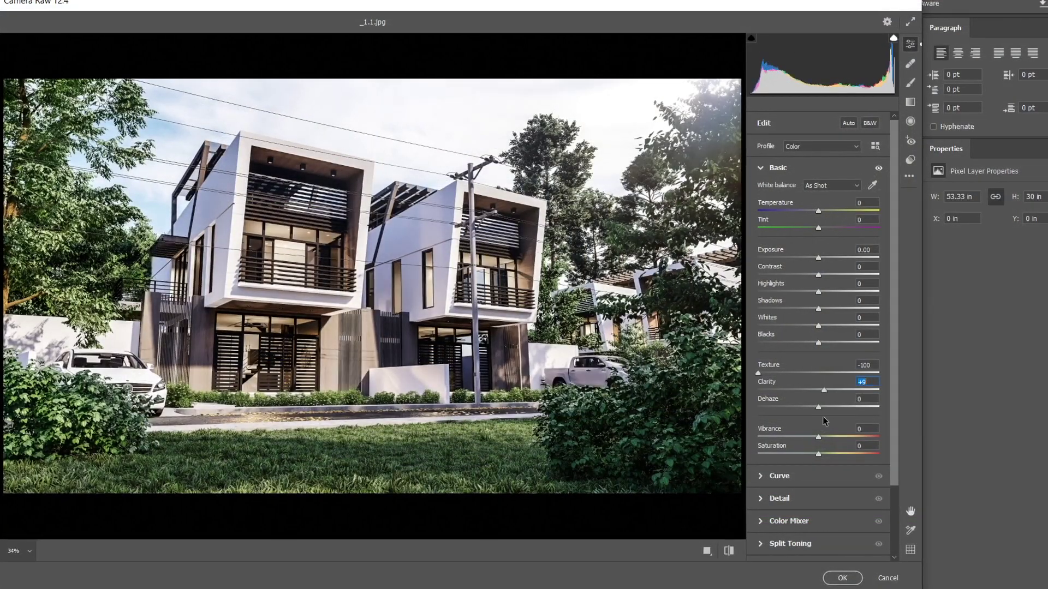